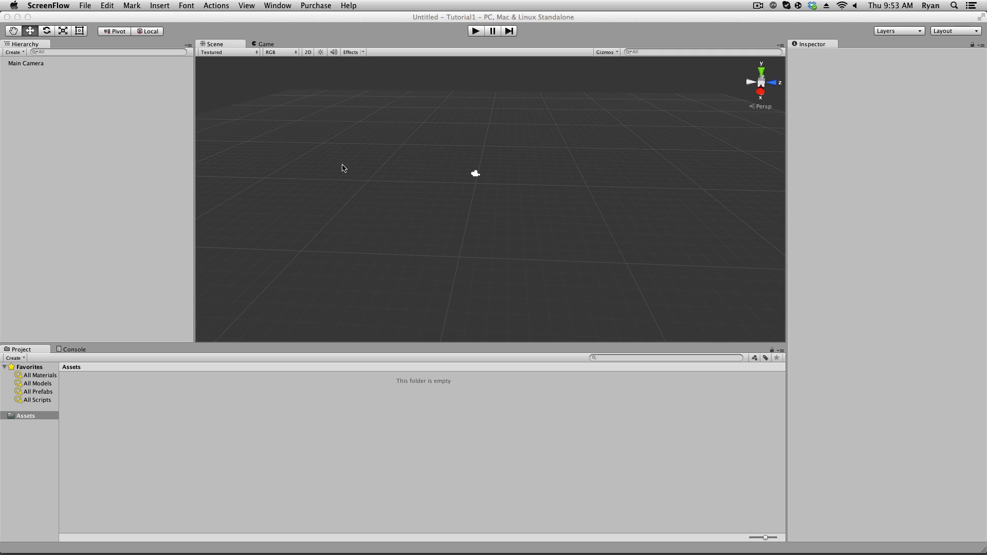
Add a 3D Terrain object to the scene
left_click(88, 168)
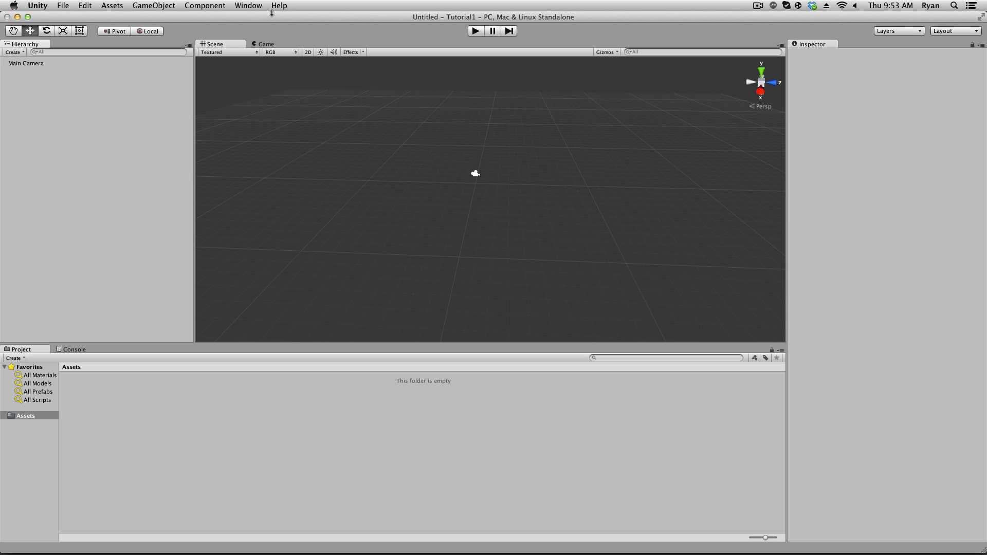
left_click(167, 6)
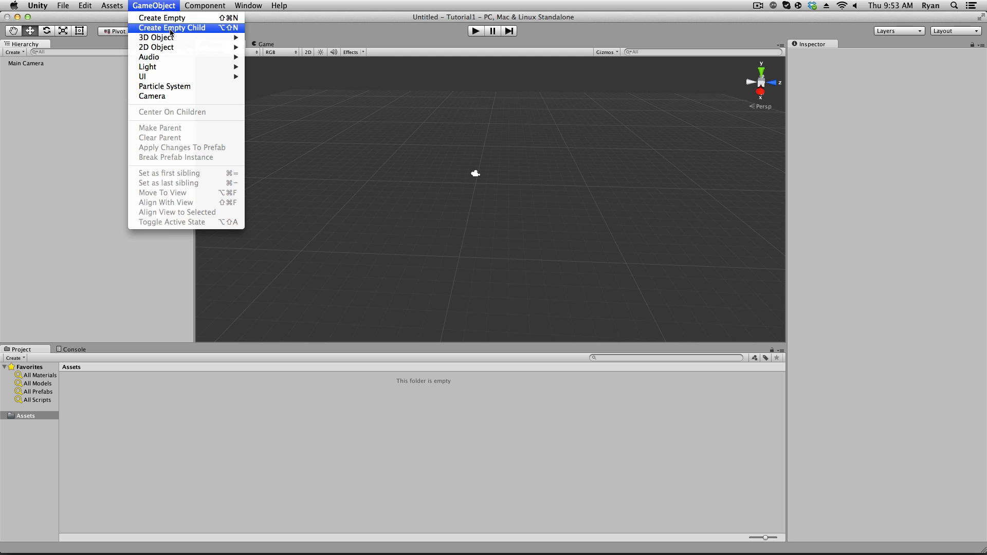
mouse_move(179, 39)
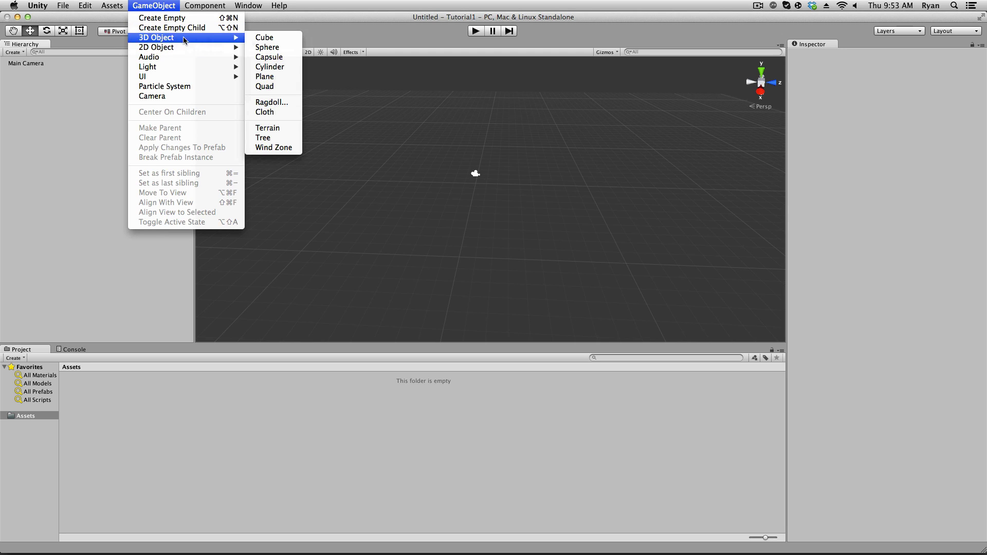
left_click(275, 128)
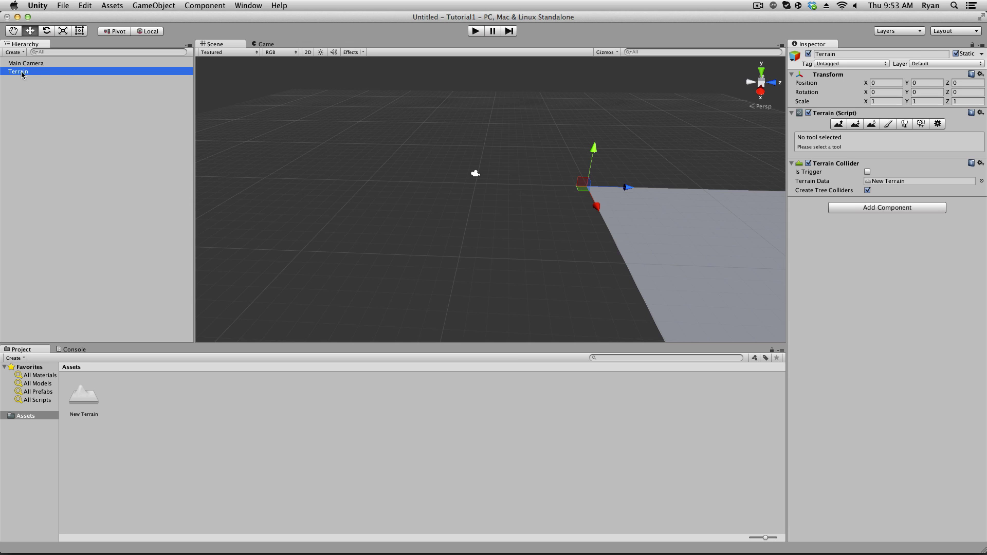
scroll(429, 192, "down", 10)
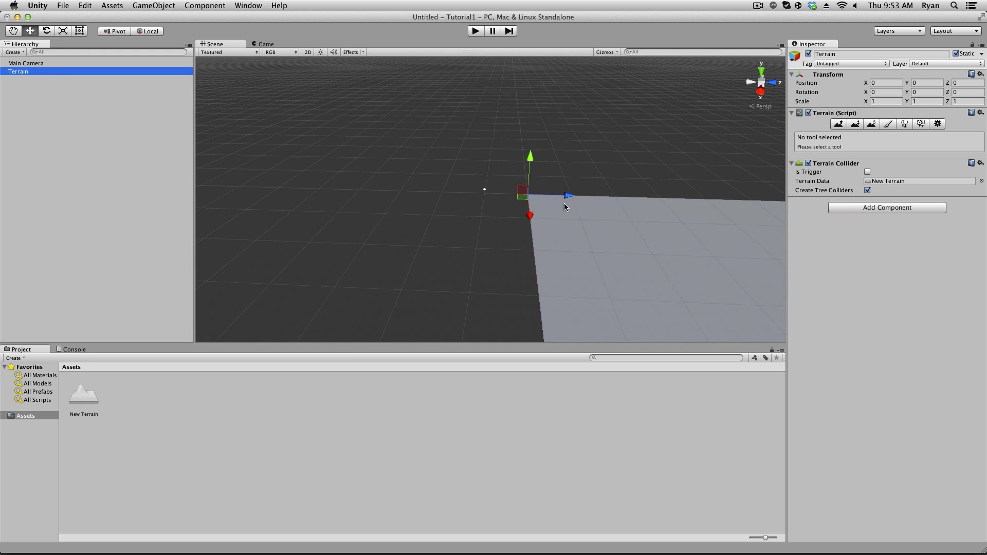
middle_click_drag(619, 217, 481, 195)
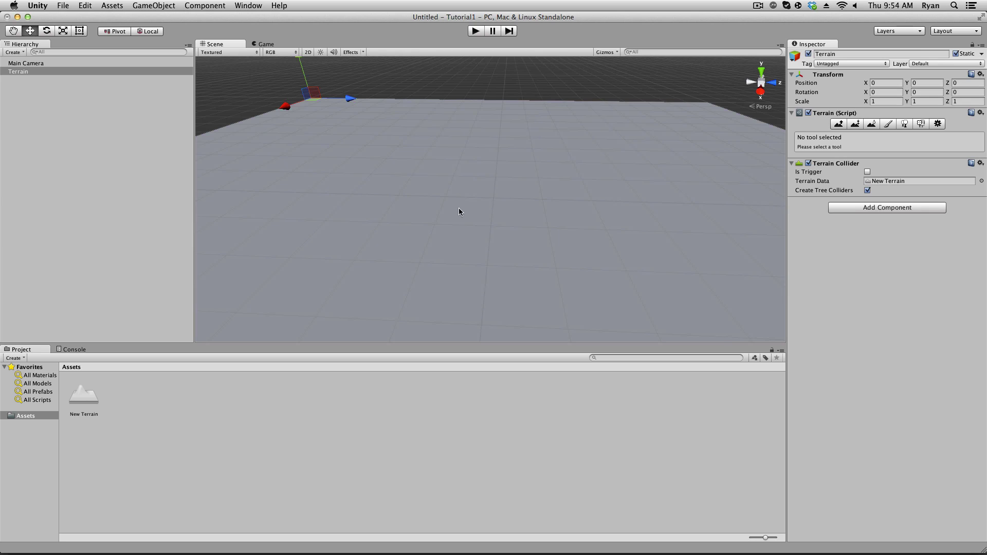
left_click(14, 101)
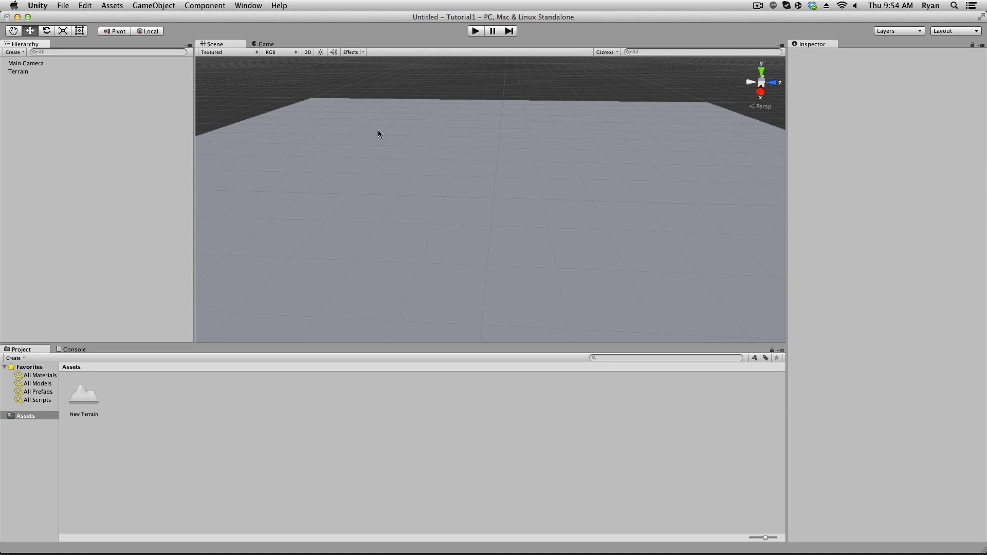
left_click(402, 172)
left_click(82, 147)
left_click(24, 71)
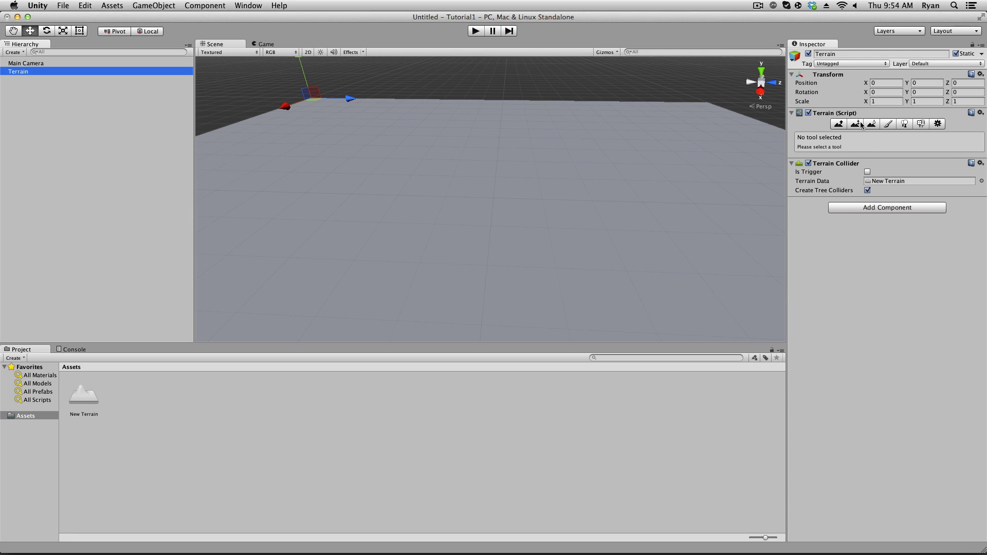
Import the complete Character Controller package into the project's assets
left_click(184, 481)
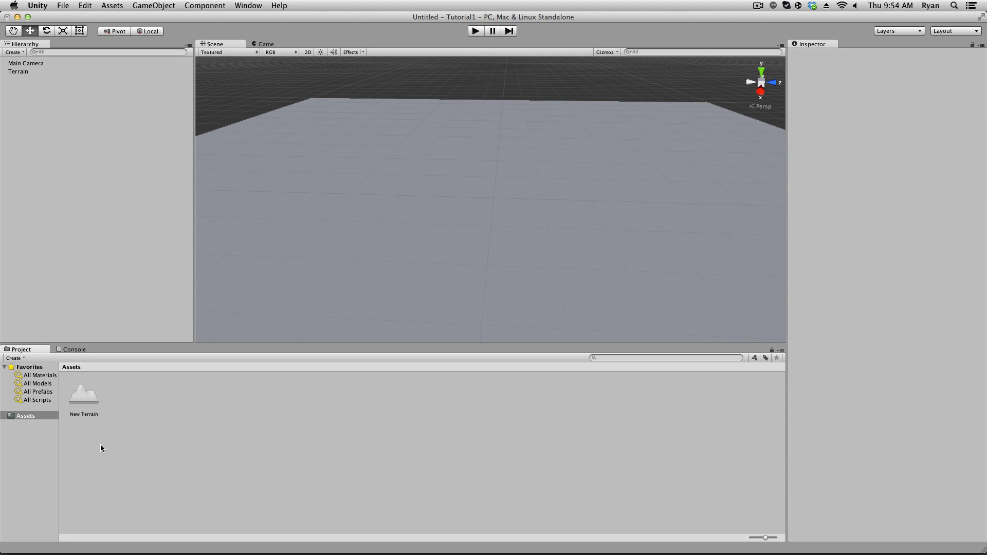
right_click(129, 394)
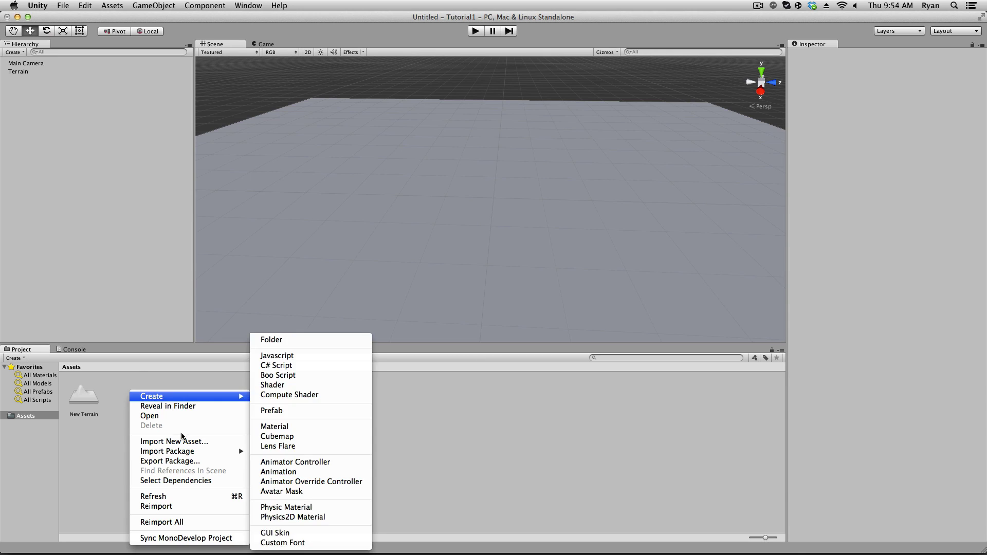
mouse_move(182, 455)
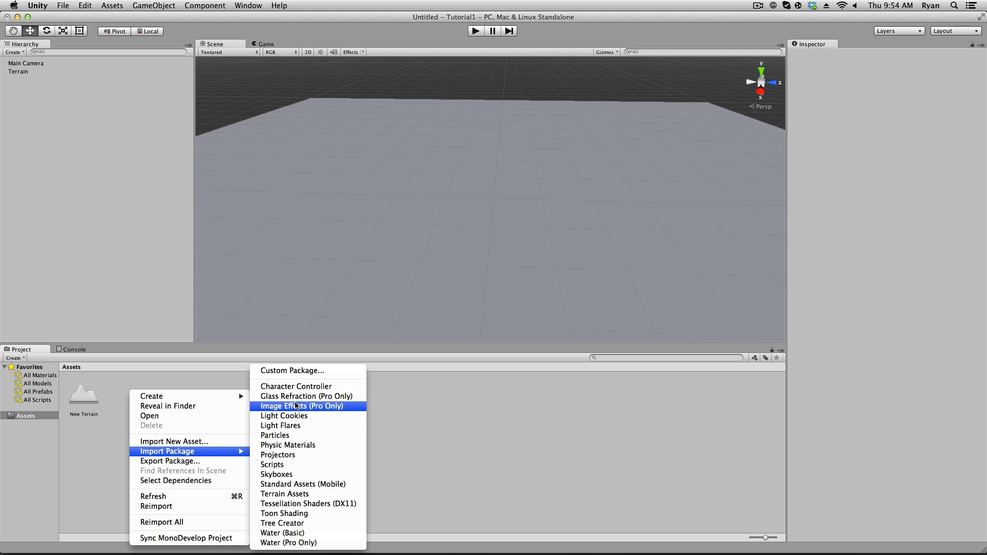
left_click(294, 387)
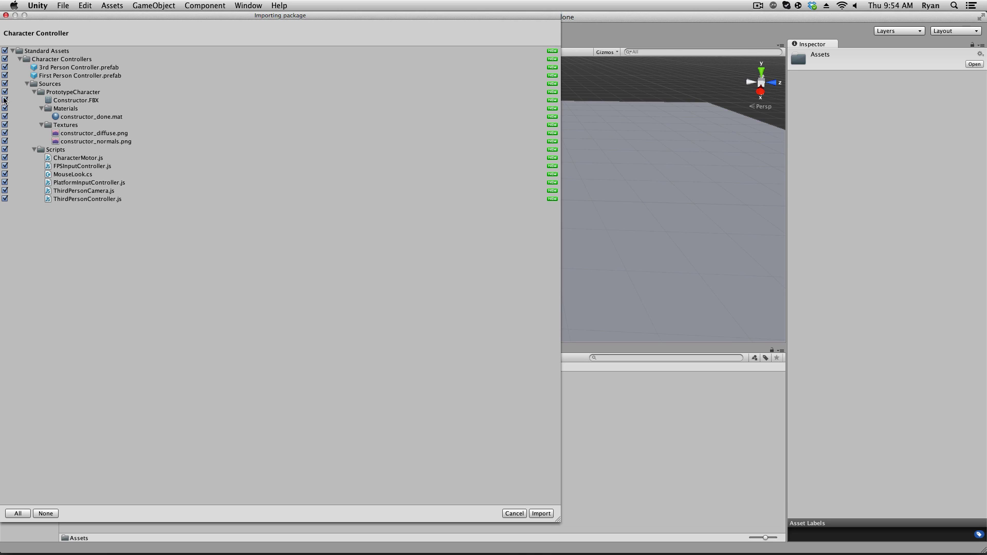
left_click(543, 514)
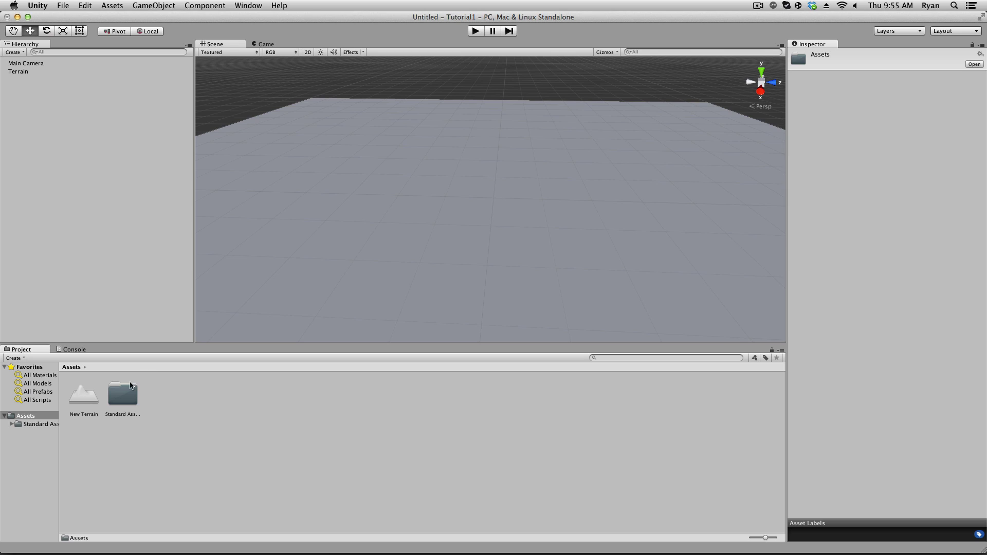
Import the complete Terrain Assets package into the project and open the Standard Assets folder
right_click(165, 397)
mouse_move(278, 455)
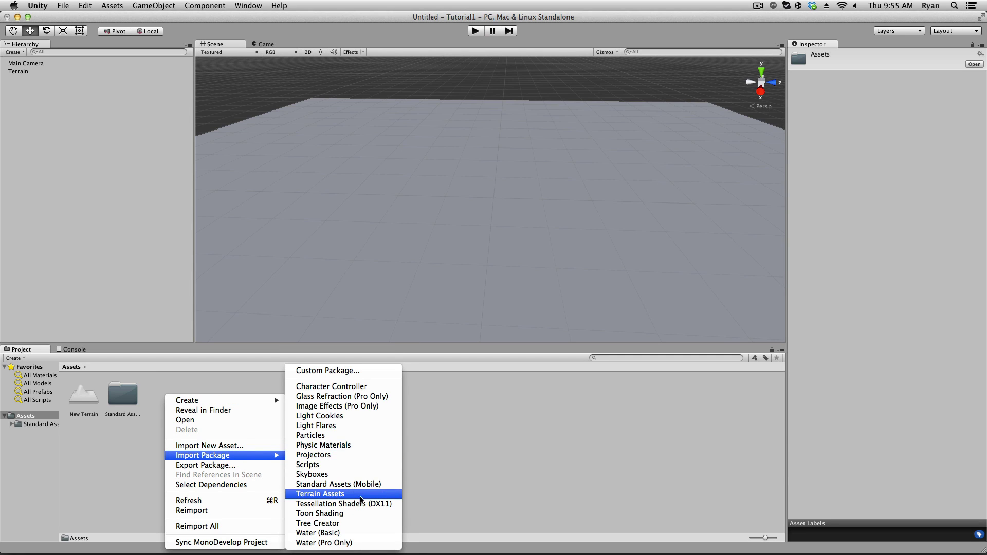
left_click(332, 495)
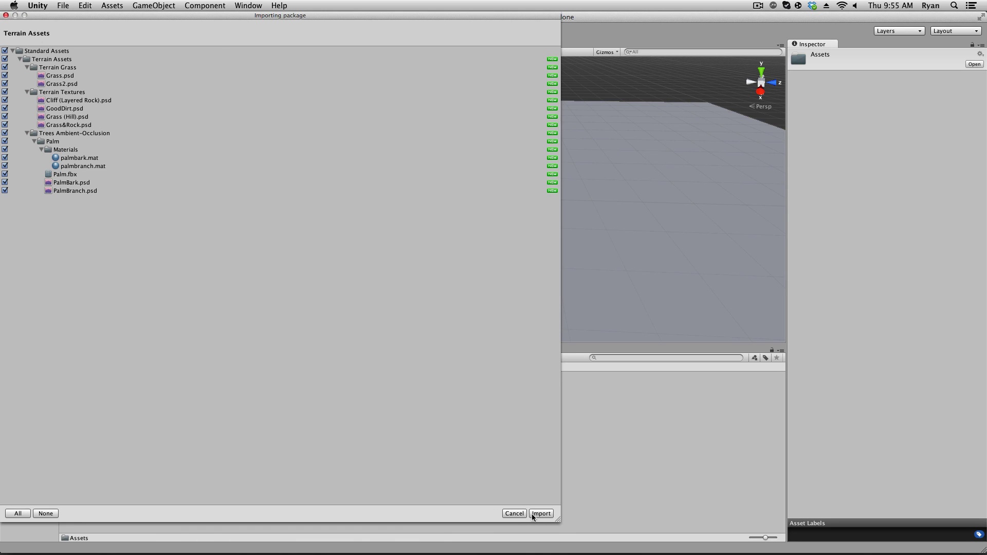
left_click(535, 513)
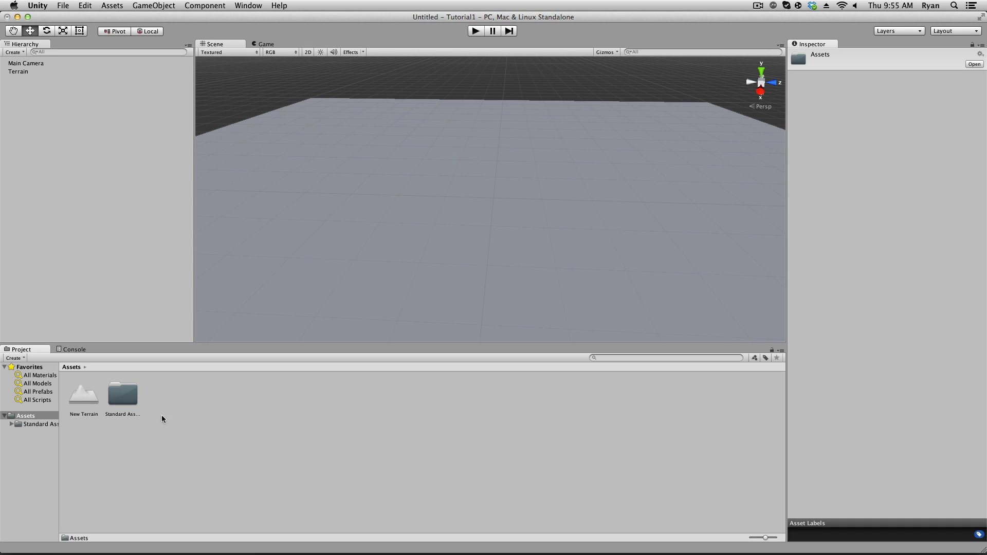
double_click(119, 393)
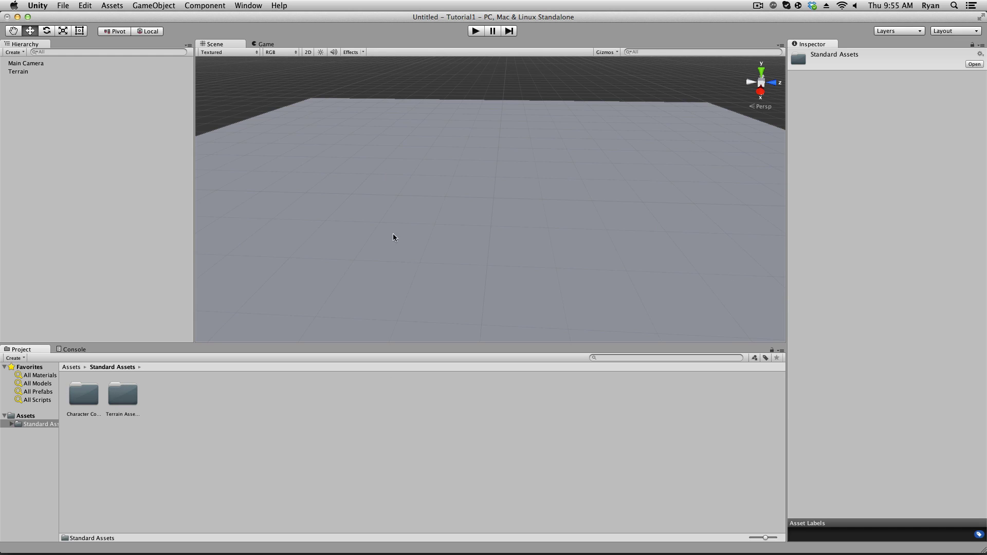
Activate the Paint Texture tool for the terrain and start adding a new terrain texture
left_click(504, 212)
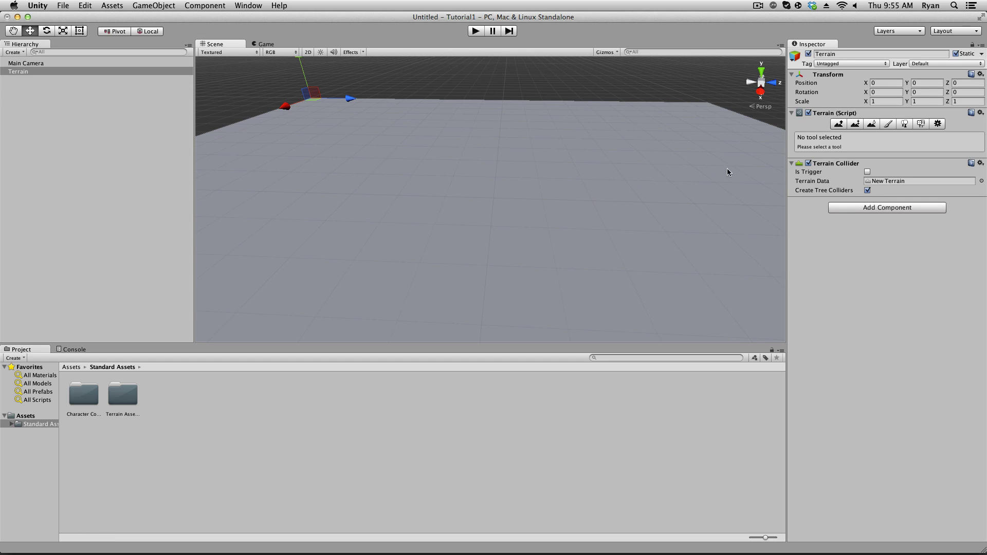
left_click(887, 124)
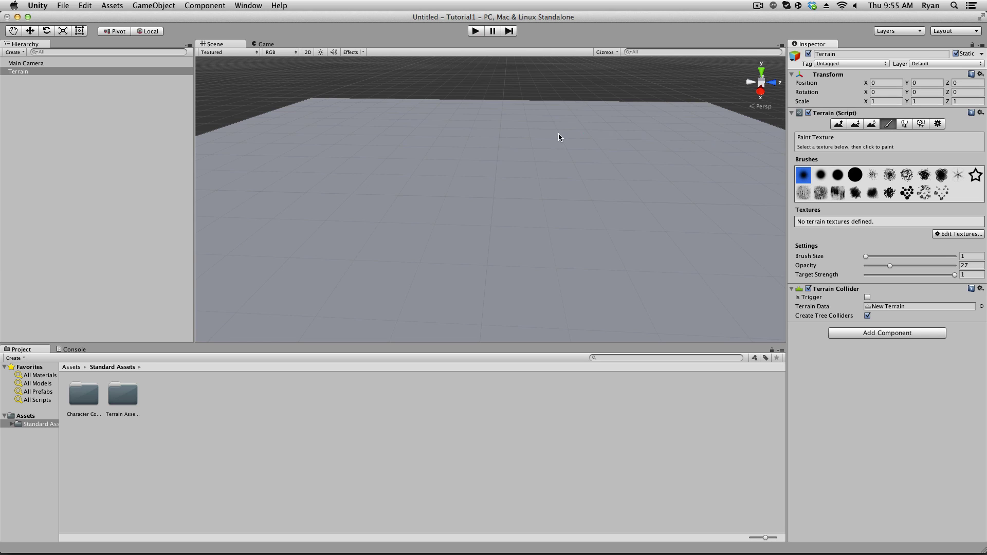
left_click_drag(559, 134, 586, 192, "alt")
scroll(560, 186, "down", 10)
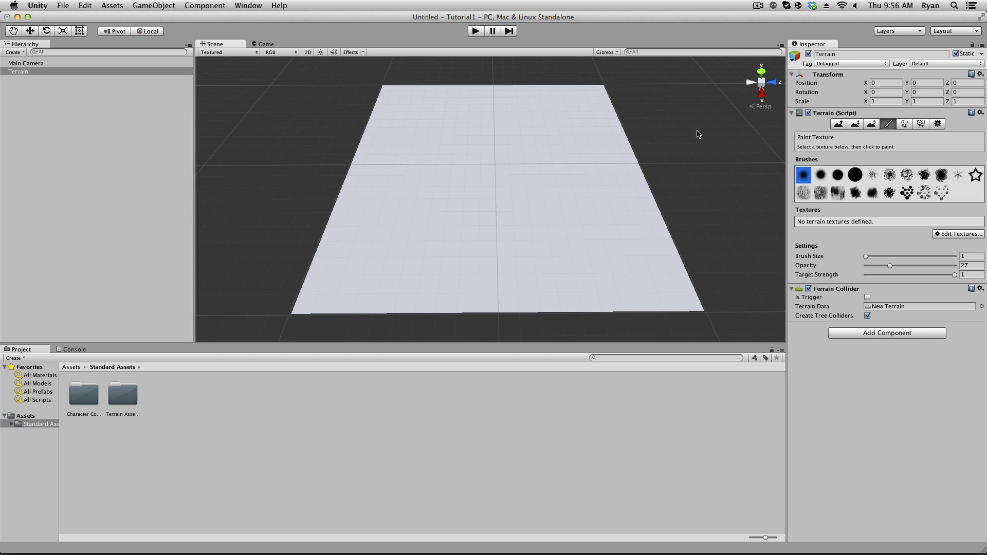
left_click(943, 234)
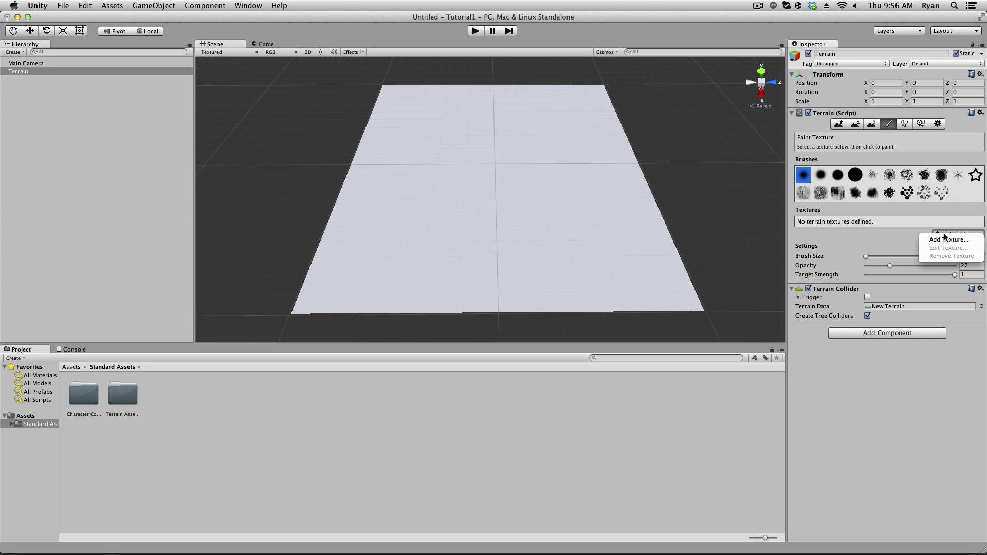
left_click(945, 239)
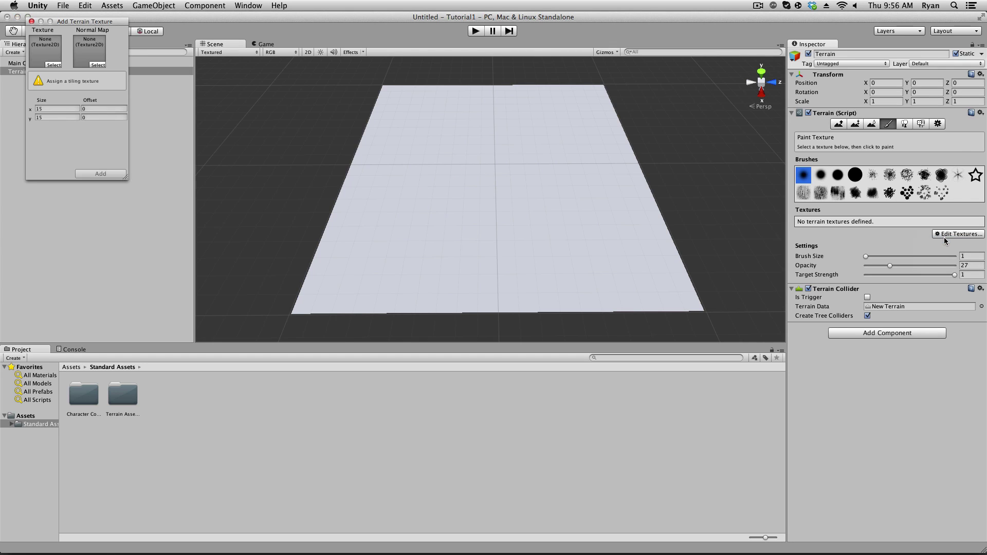
Add the Grass (Hill) texture to the terrain with an X tile size of 5
left_click_drag(84, 21, 124, 111)
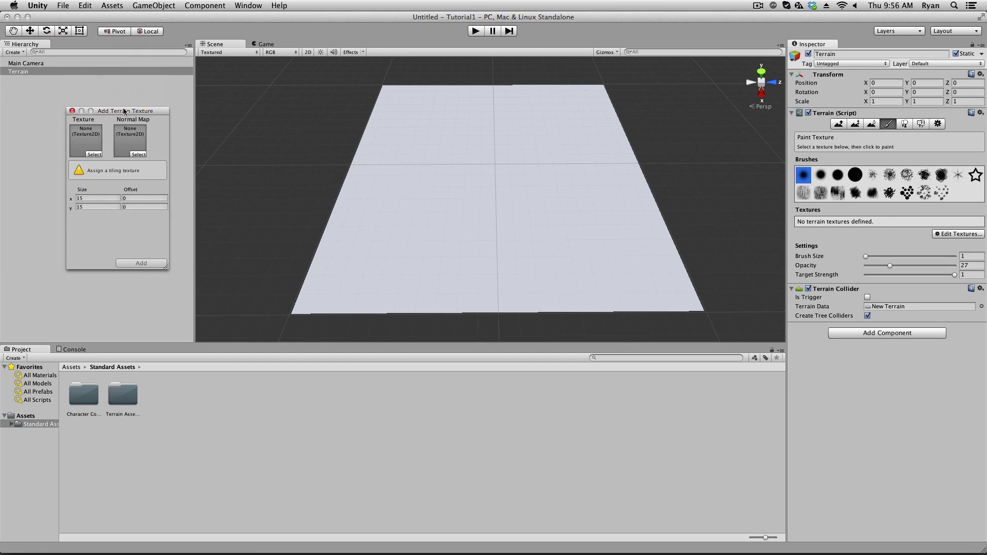
left_click(94, 154)
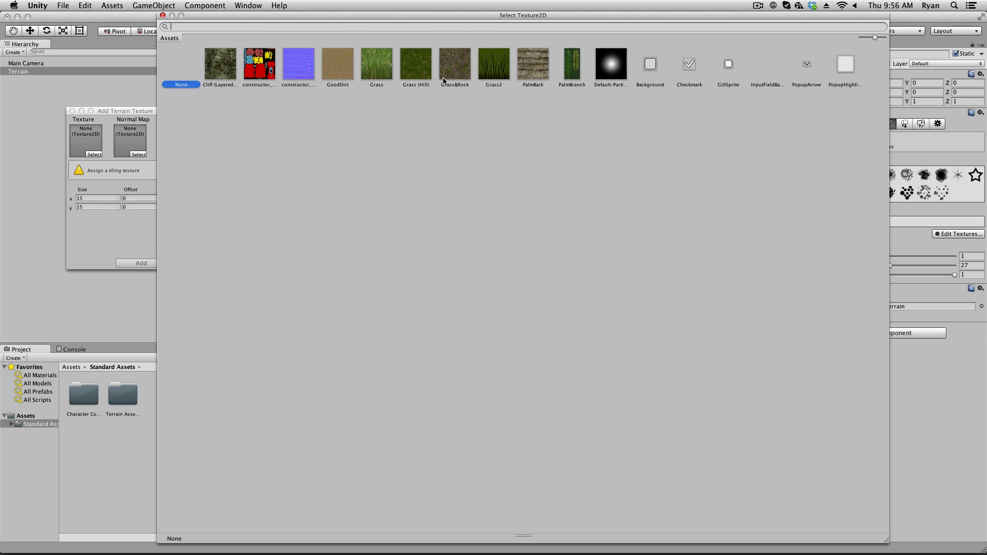
double_click(416, 66)
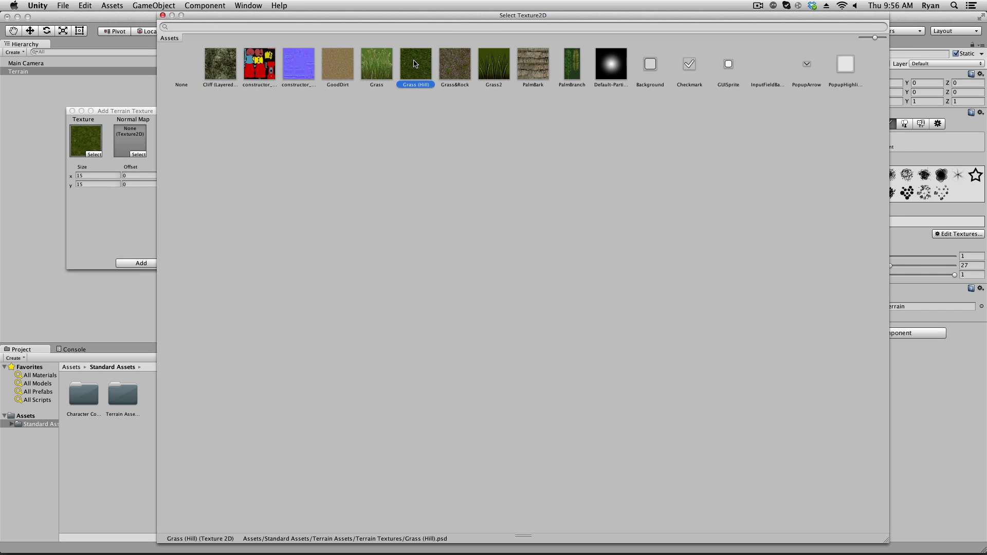
left_click(84, 177)
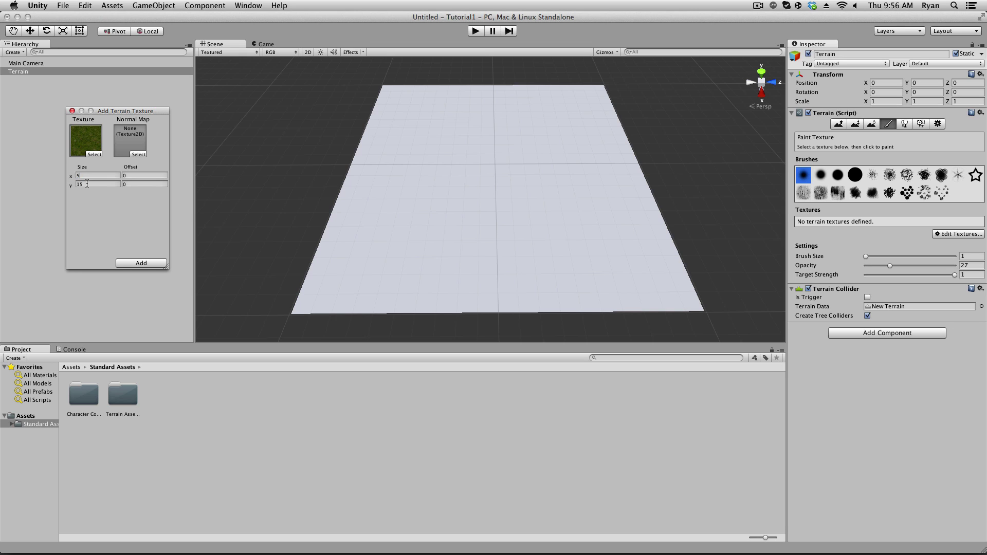
left_click(135, 262)
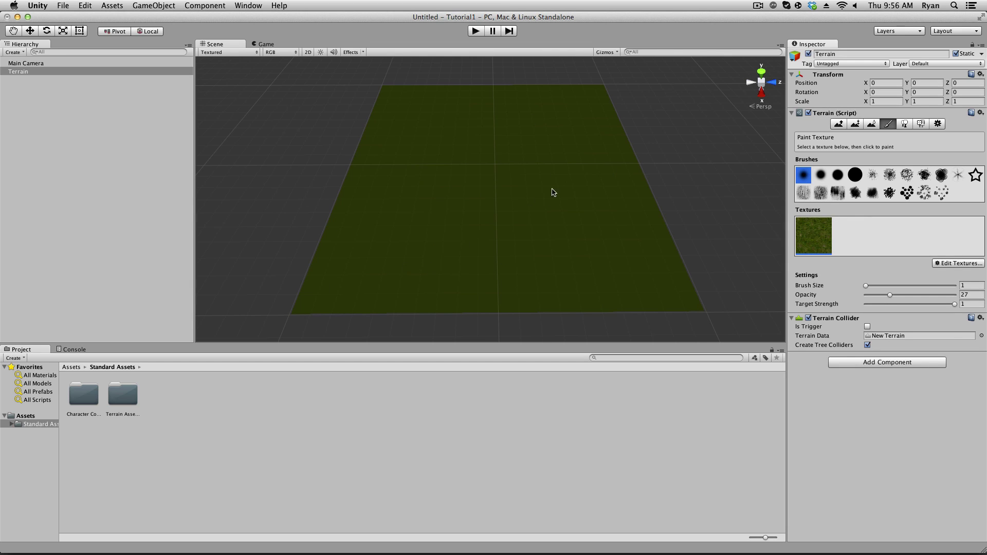
Examine the grass texture on the terrain surface from close up, farther away and different angles
scroll(553, 193, "up", 3)
scroll(447, 209, "up", 5)
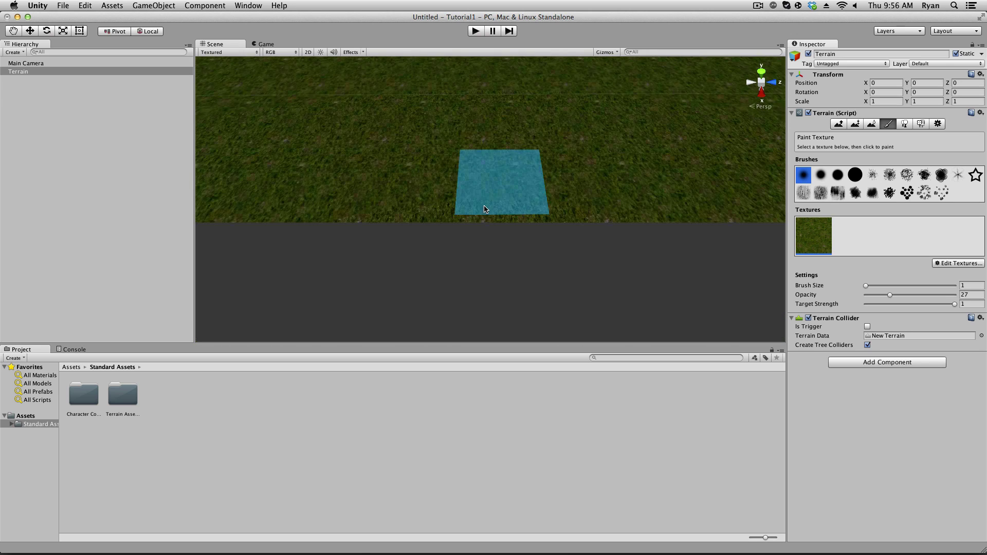
mouse_move(478, 205)
left_mouse_down("alt")
mouse_move(486, 176)
mouse_move(497, 194)
left_mouse_up("alt")
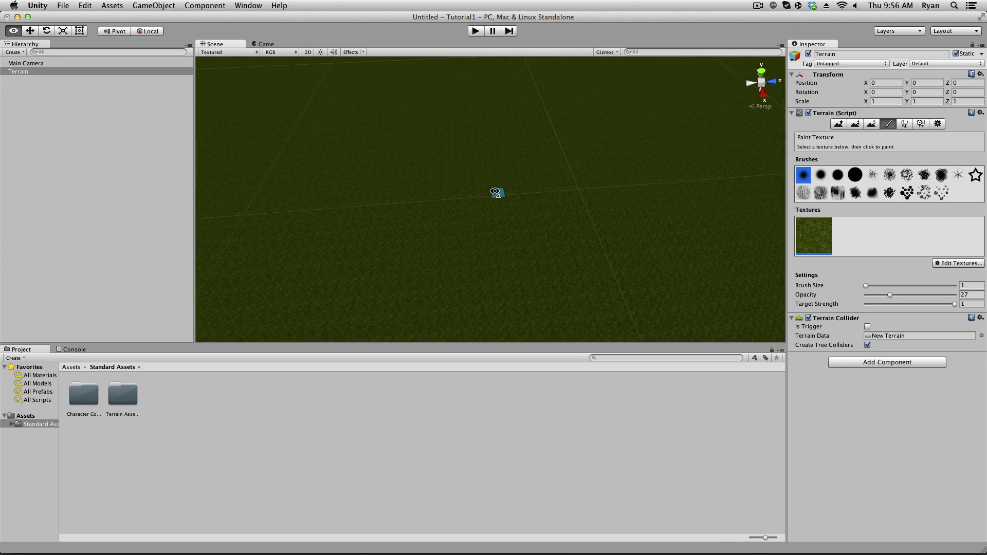
scroll(496, 194, "up", 5)
scroll(466, 222, "down", 3)
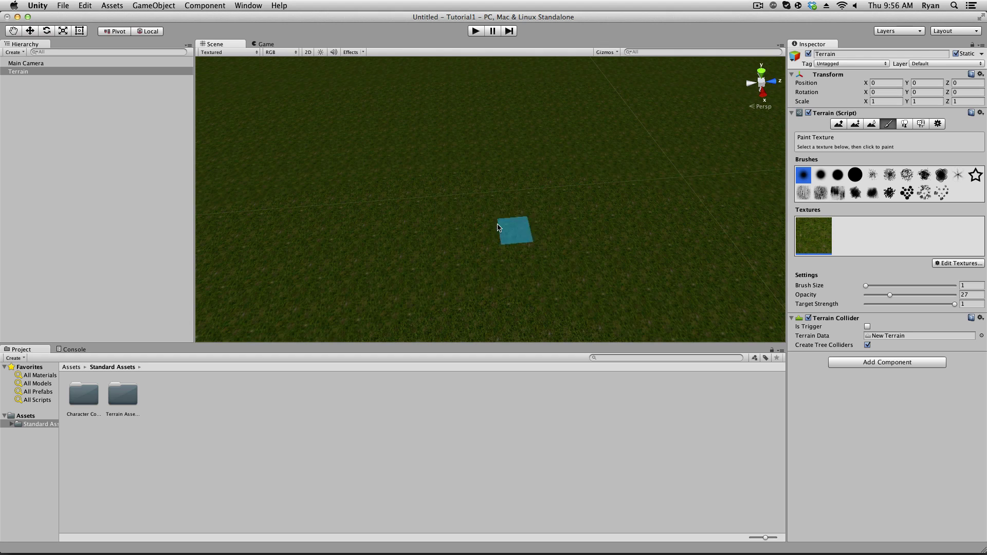
scroll(517, 205, "down", 5)
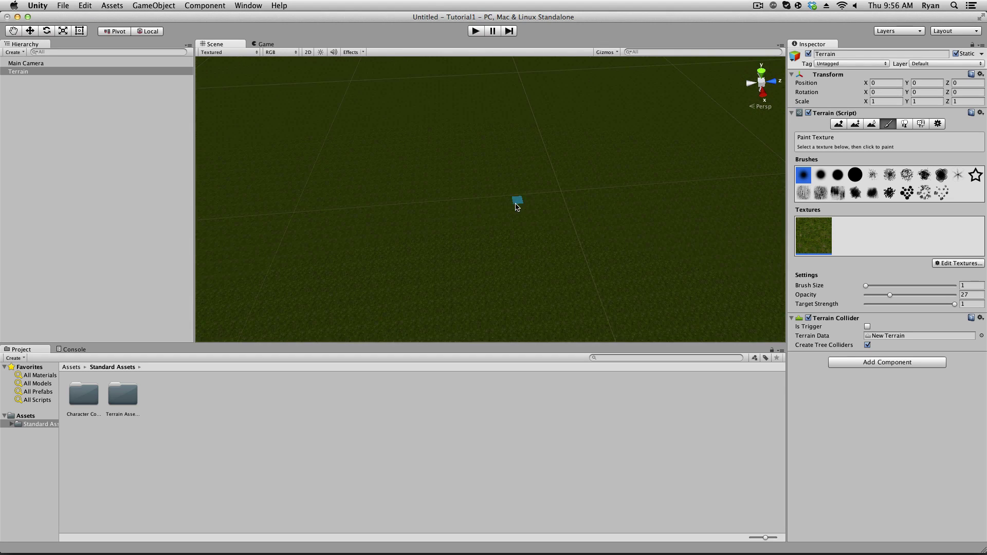
left_click_drag(518, 205, 502, 208, "alt")
scroll(512, 210, "up", 4)
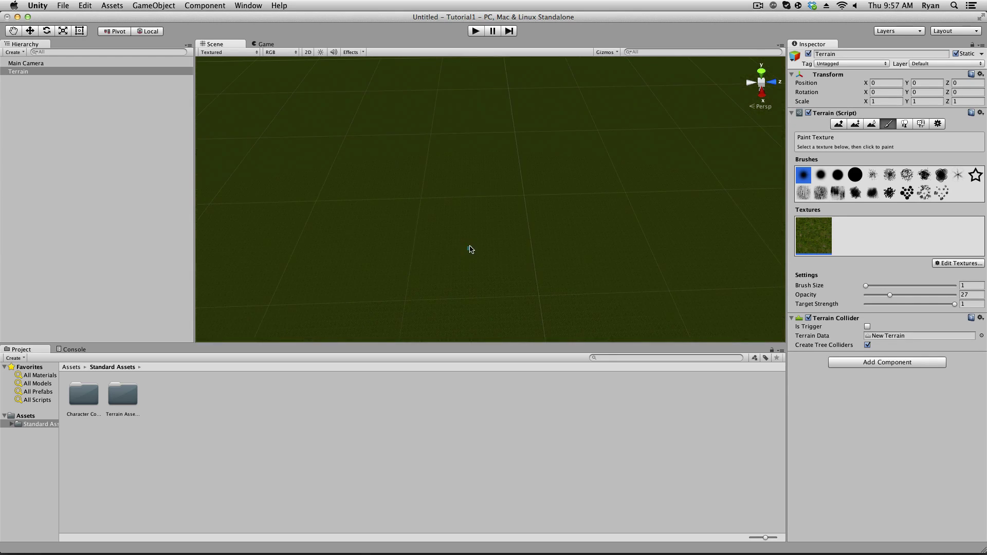
mouse_move(438, 171)
left_mouse_down("alt")
mouse_move(350, 140)
mouse_move(469, 168)
mouse_move(445, 189)
left_mouse_up("alt")
scroll(554, 222, "up", 1)
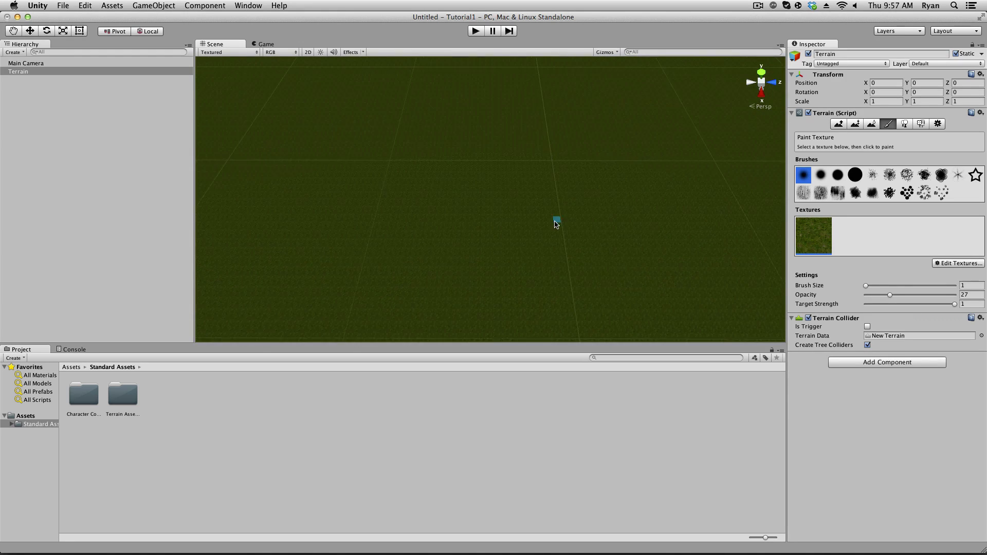
left_click_drag(554, 224, 517, 218, "alt")
Raise a curved ridge on the flat terrain with the Raise / Lower Terrain tool, using the soft round brush at size 27
left_click(839, 124)
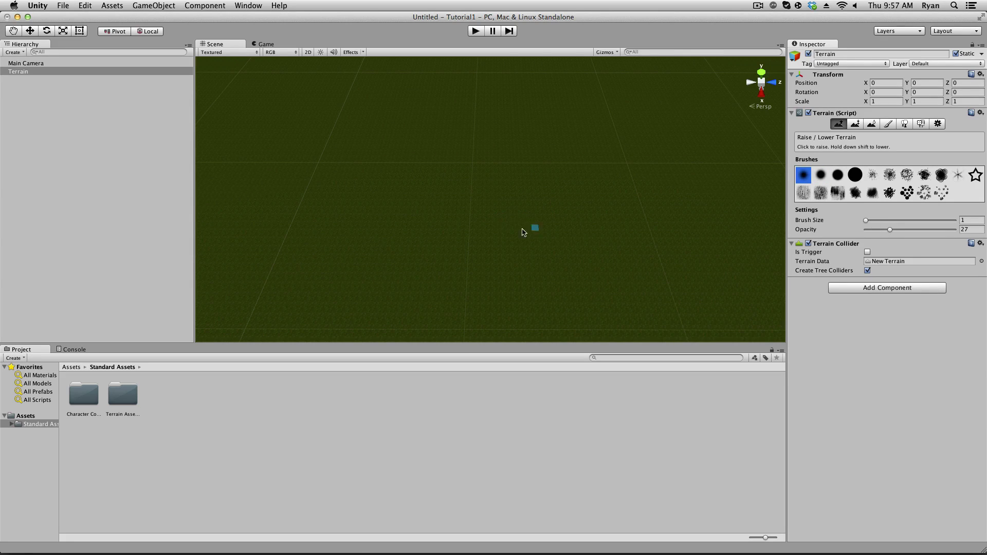
left_click_drag(866, 220, 877, 221)
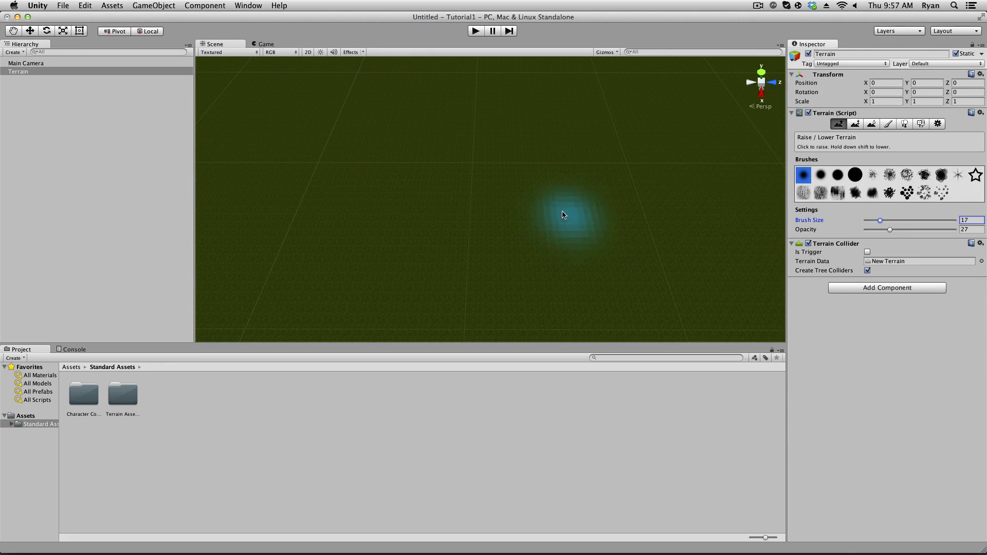
left_click_drag(882, 220, 892, 223)
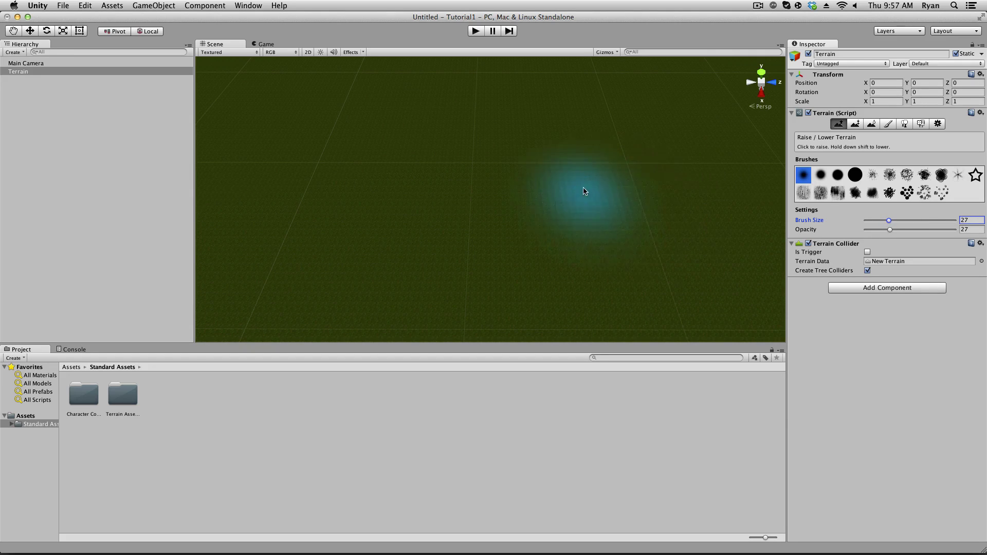
left_click(889, 232)
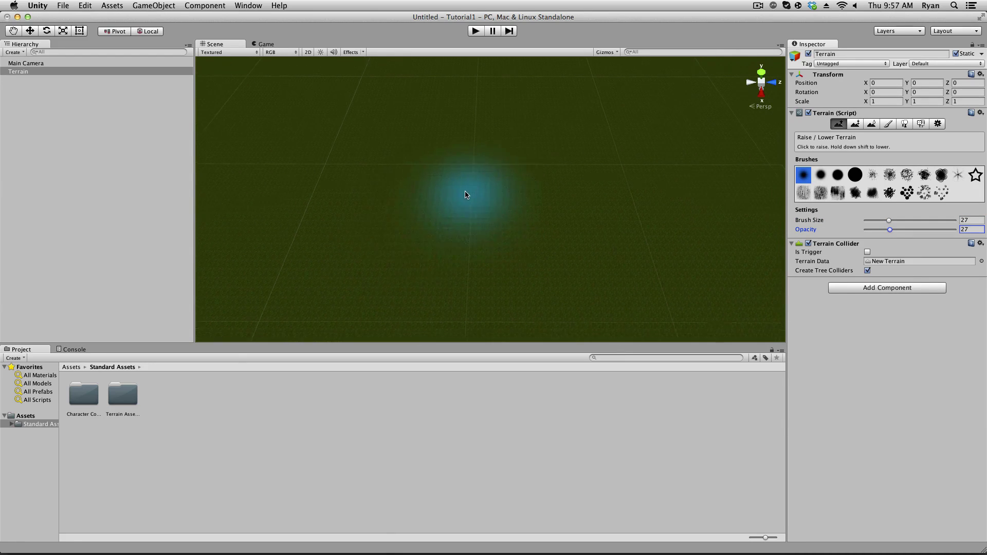
scroll(493, 180, "down", 3)
right_click_drag(519, 163, 522, 138)
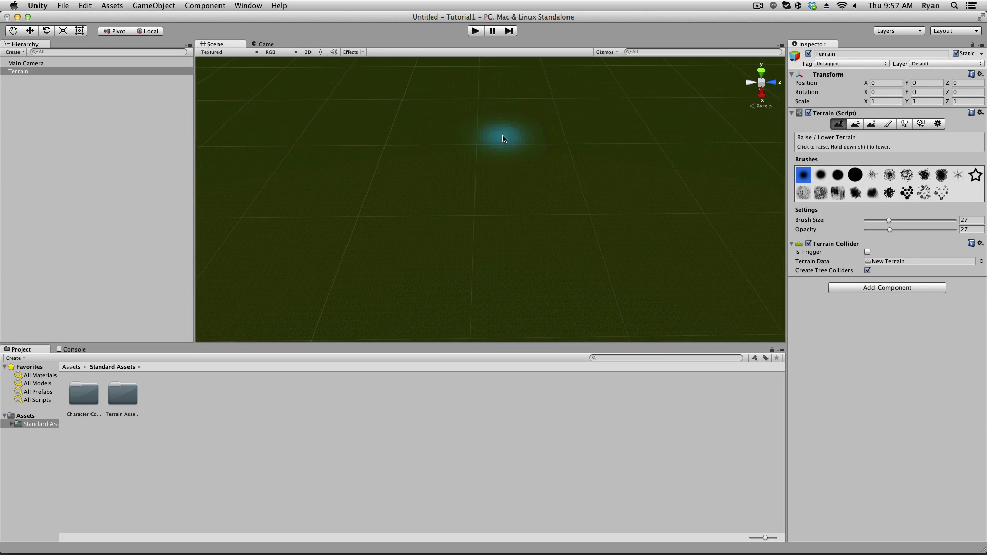
mouse_move(576, 128)
left_mouse_down()
mouse_move(650, 201)
mouse_move(555, 130)
mouse_move(453, 120)
mouse_move(535, 128)
mouse_move(639, 176)
mouse_move(657, 199)
mouse_move(551, 137)
mouse_move(566, 145)
mouse_move(577, 137)
mouse_move(571, 121)
mouse_move(642, 188)
mouse_move(535, 168)
mouse_move(624, 209)
mouse_move(512, 157)
mouse_move(403, 136)
mouse_move(363, 147)
mouse_move(326, 178)
mouse_move(345, 149)
mouse_move(410, 143)
mouse_move(316, 220)
mouse_move(310, 204)
mouse_move(286, 198)
mouse_move(248, 224)
left_mouse_up()
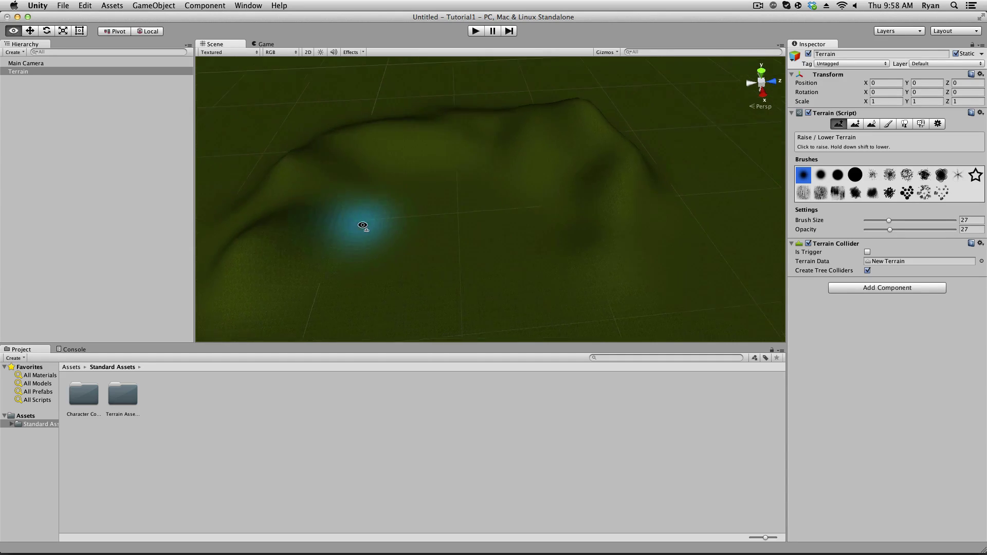
Raise a jagged, rocky peak at one end of the curved ridge with a rough scattered brush
left_click_drag(363, 227, 392, 223, "alt")
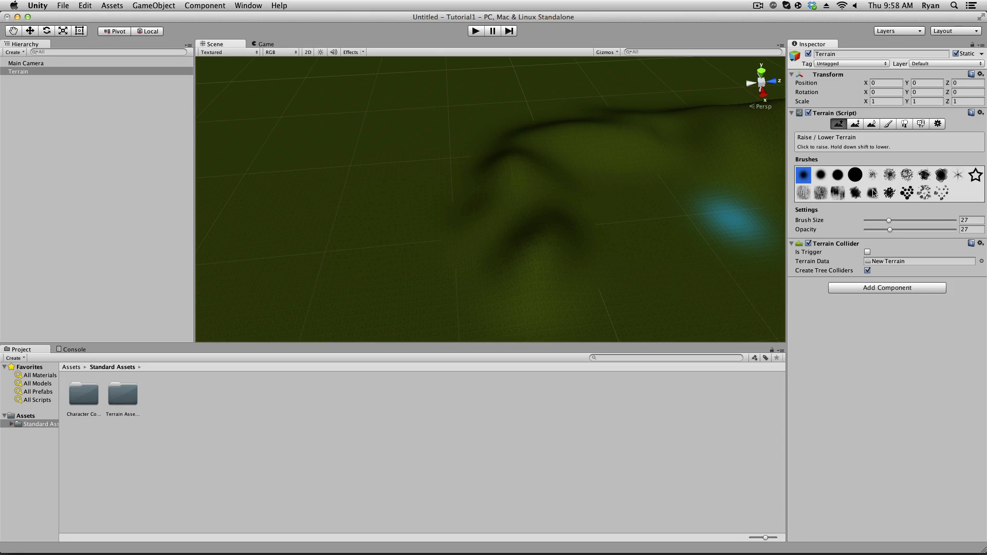
left_click(906, 175)
mouse_move(495, 253)
left_mouse_down()
mouse_move(480, 286)
mouse_move(399, 214)
mouse_move(465, 272)
mouse_move(412, 212)
mouse_move(398, 218)
mouse_move(482, 178)
mouse_move(434, 260)
mouse_move(502, 229)
mouse_move(516, 202)
mouse_move(418, 201)
mouse_move(498, 211)
mouse_move(462, 201)
left_mouse_up()
Switch back to the soft round brush and raise a smooth mountain at the ridge end opposite the jagged peak
left_click(805, 173)
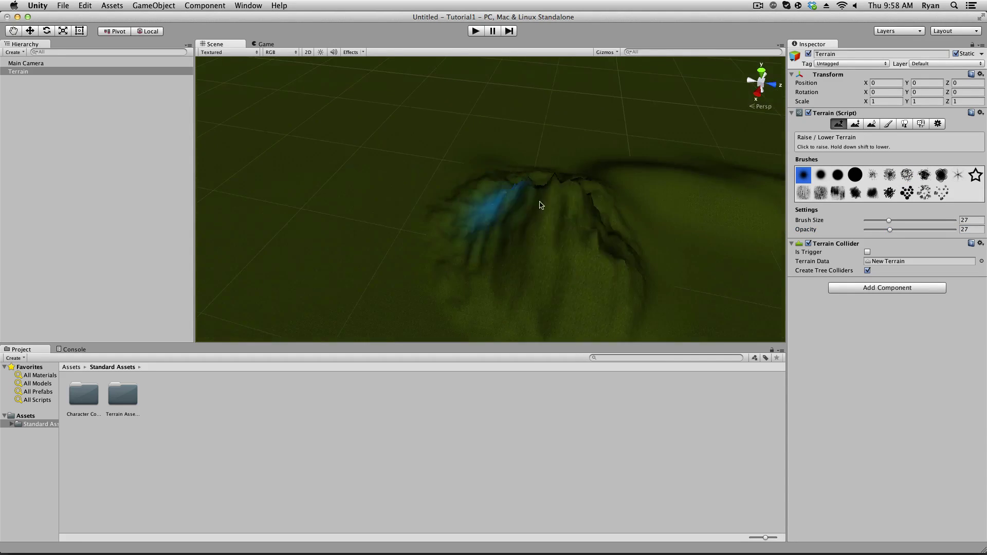
middle_click_drag(668, 242, 529, 190)
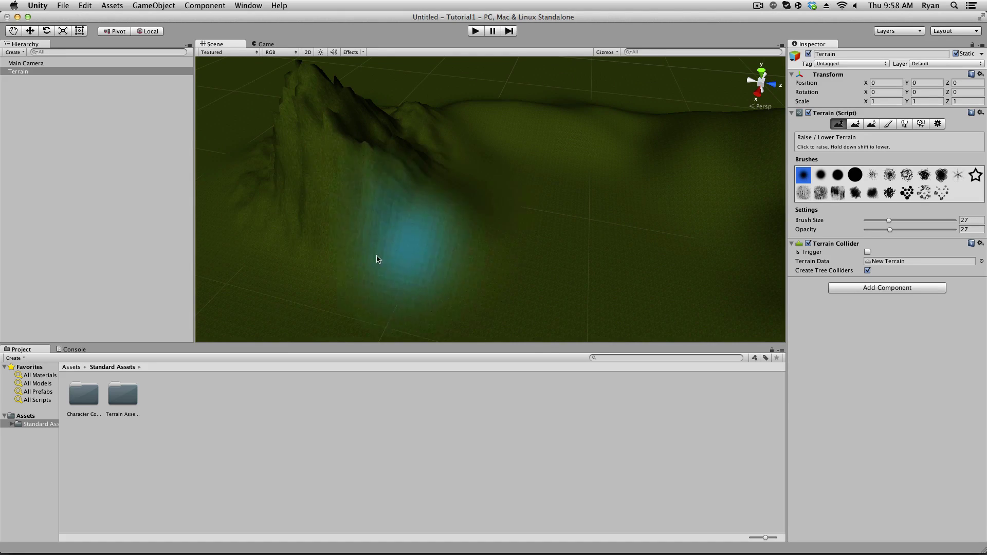
scroll(606, 246, "down", 10)
scroll(599, 236, "up", 2)
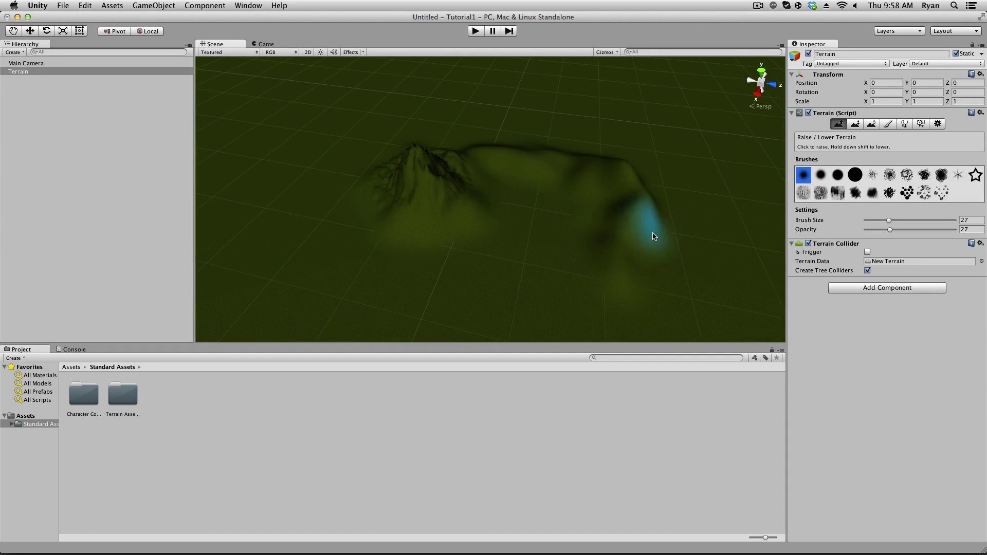
mouse_move(653, 236)
left_mouse_down()
mouse_move(679, 231)
mouse_move(679, 264)
mouse_move(644, 240)
left_mouse_up()
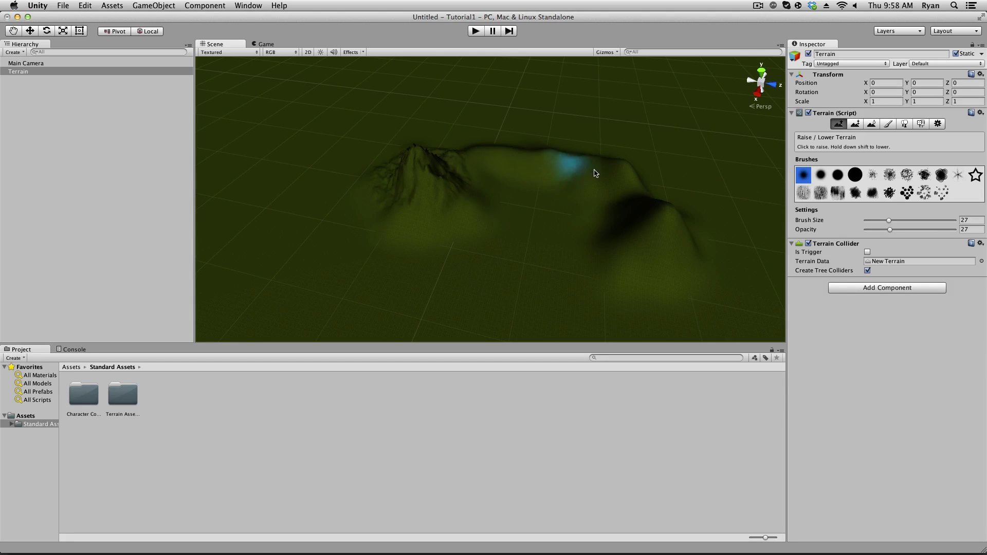
Set the brush size to 41, raise the back ridge into higher peaks and add a hill across the valley's open side
left_click_drag(888, 221, 902, 220)
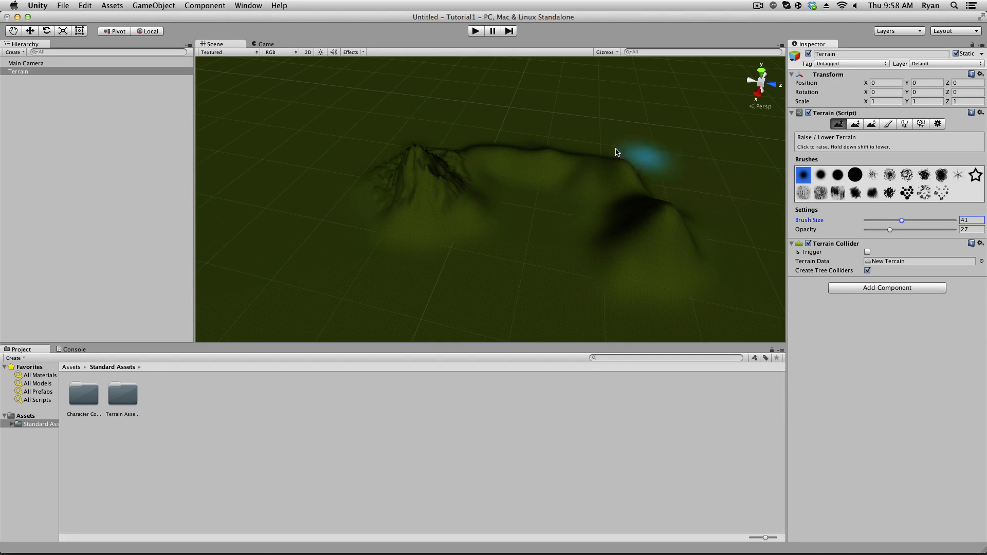
mouse_move(464, 146)
left_mouse_down()
mouse_move(606, 150)
mouse_move(539, 137)
mouse_move(654, 165)
mouse_move(669, 188)
mouse_move(676, 168)
mouse_move(716, 221)
mouse_move(727, 199)
mouse_move(711, 264)
mouse_move(669, 294)
mouse_move(495, 291)
mouse_move(514, 308)
mouse_move(524, 257)
left_mouse_up()
left_click_drag(506, 222, 547, 221, "alt")
middle_click_drag(547, 221, 553, 205)
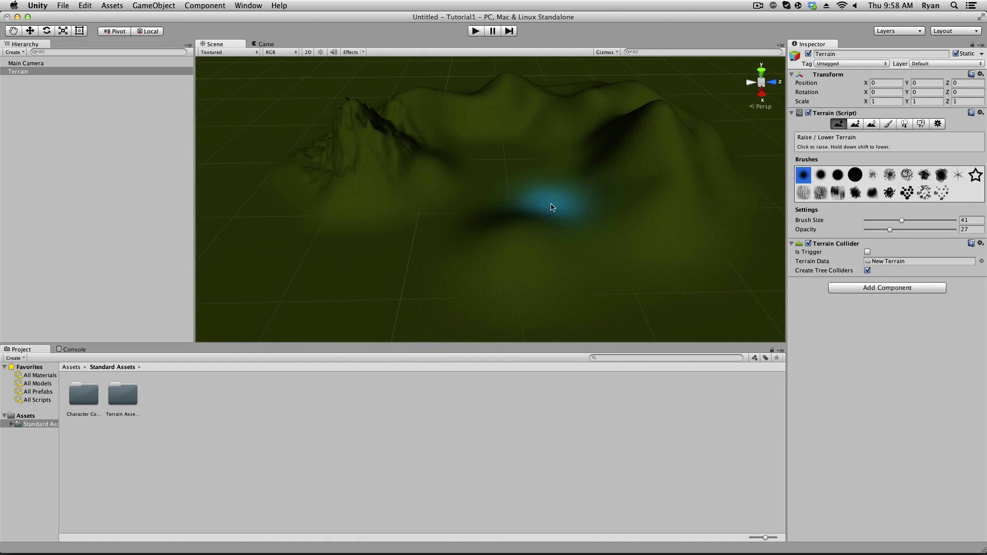
Add the layered cliff texture to the terrain's paint textures with an X and Y tile size of 5
left_click(888, 125)
left_click(956, 264)
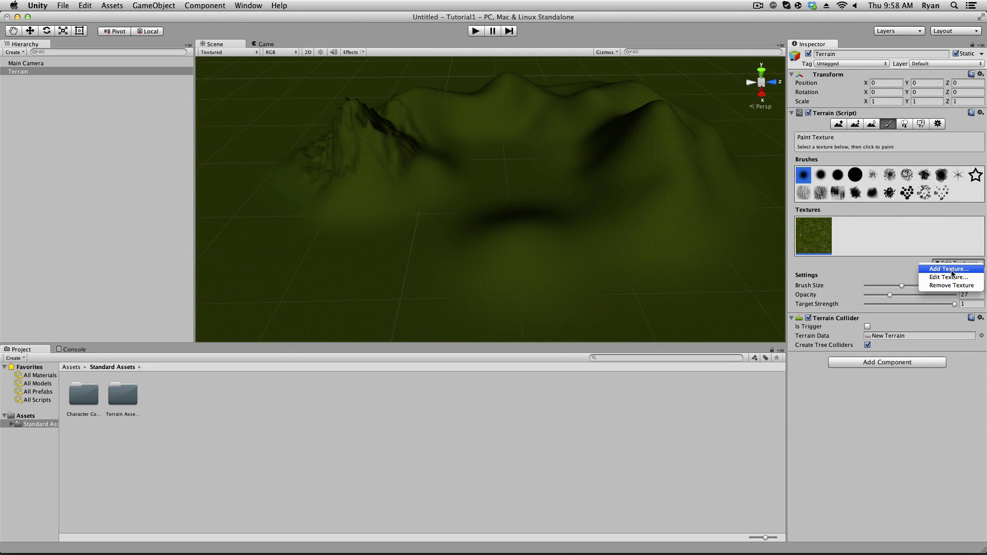
left_click(954, 272)
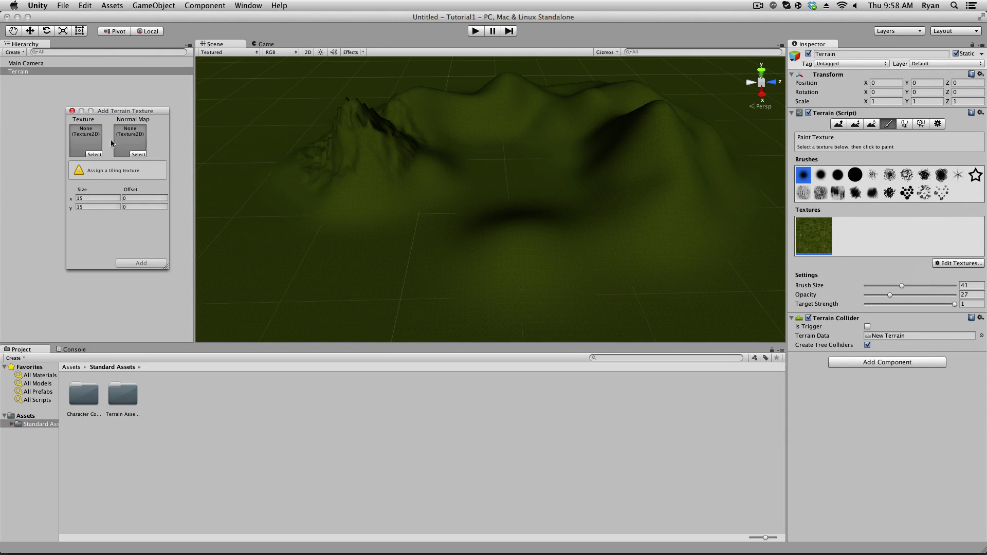
left_click(95, 154)
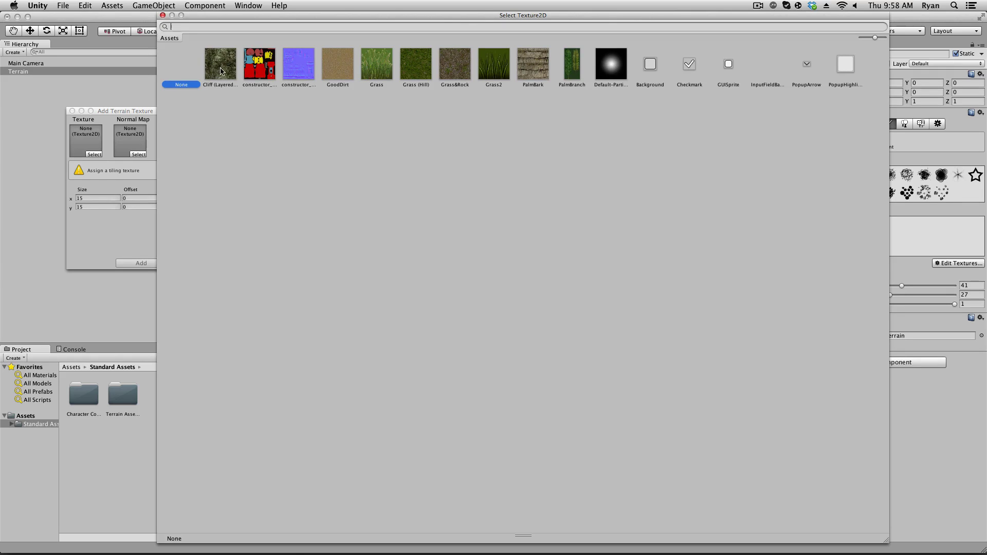
double_click(219, 67)
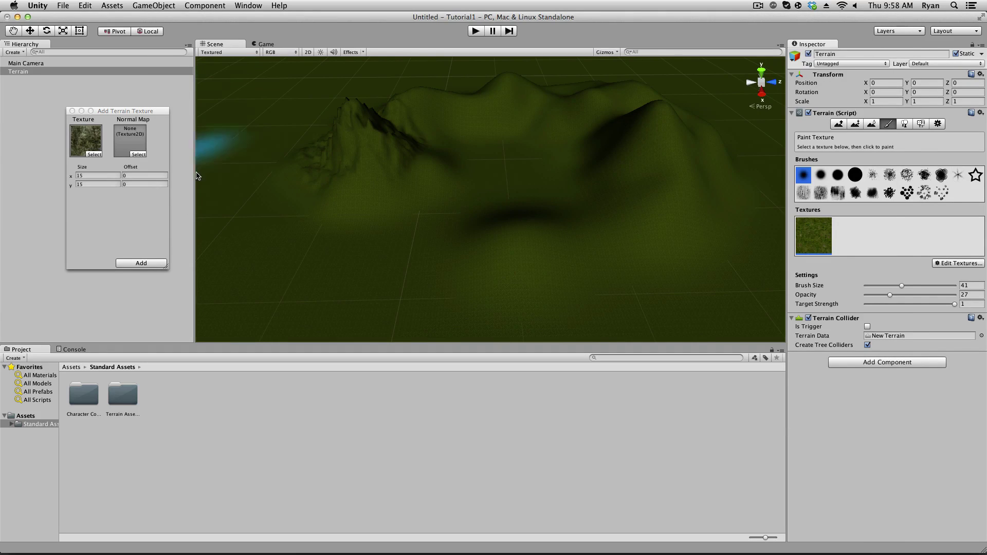
left_click(86, 177)
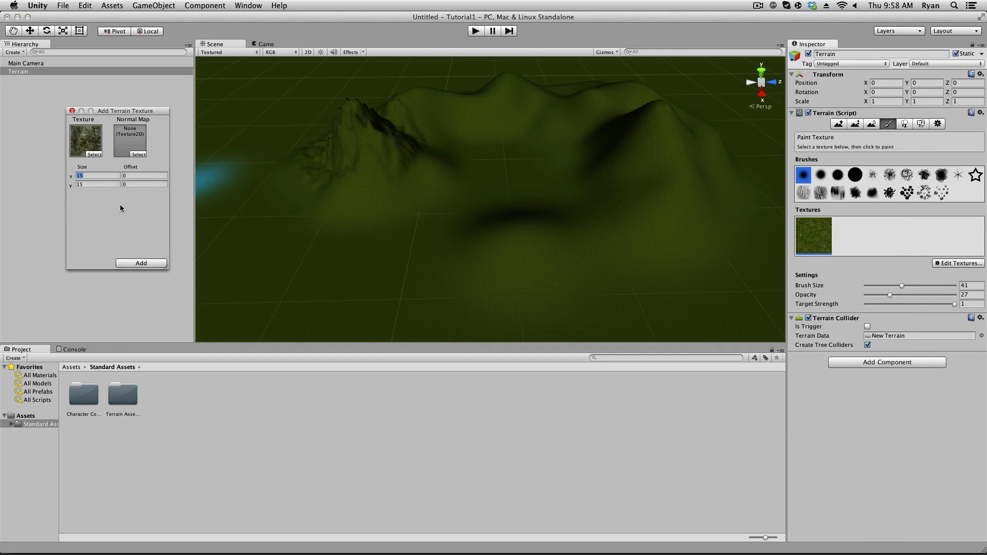
left_click(151, 264)
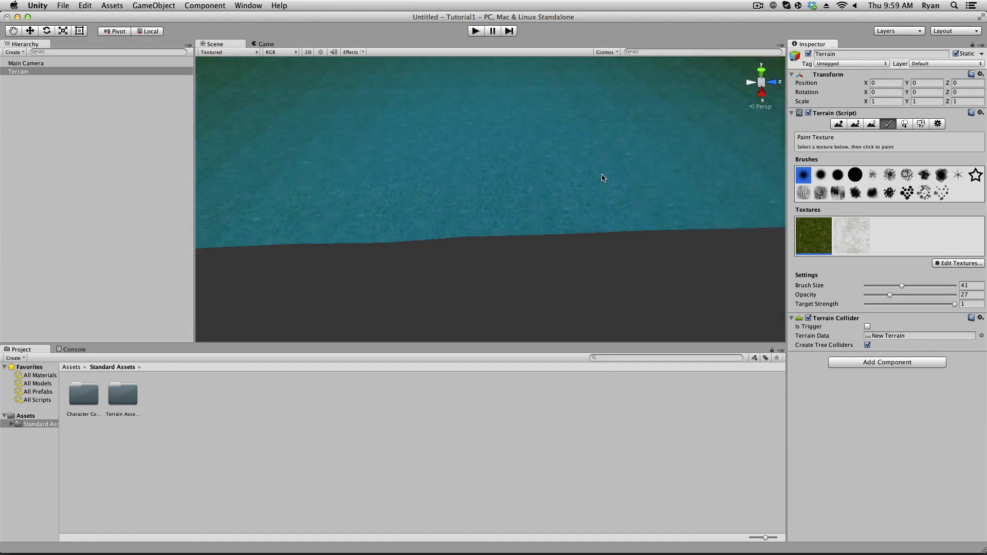
scroll(388, 123, "down", 5)
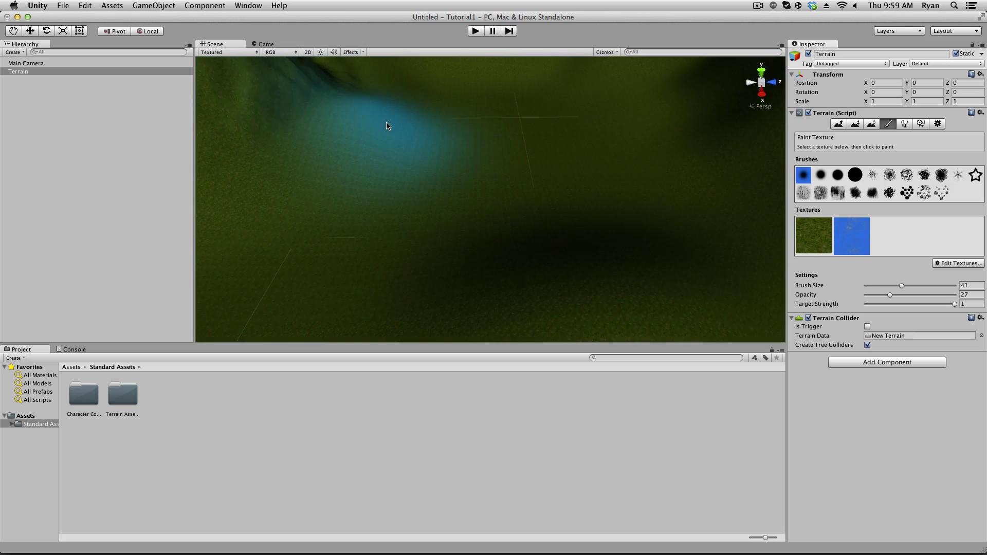
mouse_move(378, 129)
left_mouse_down()
mouse_move(317, 141)
mouse_move(394, 102)
mouse_move(438, 62)
mouse_move(466, 65)
left_mouse_up()
left_click_drag(654, 91, 696, 185)
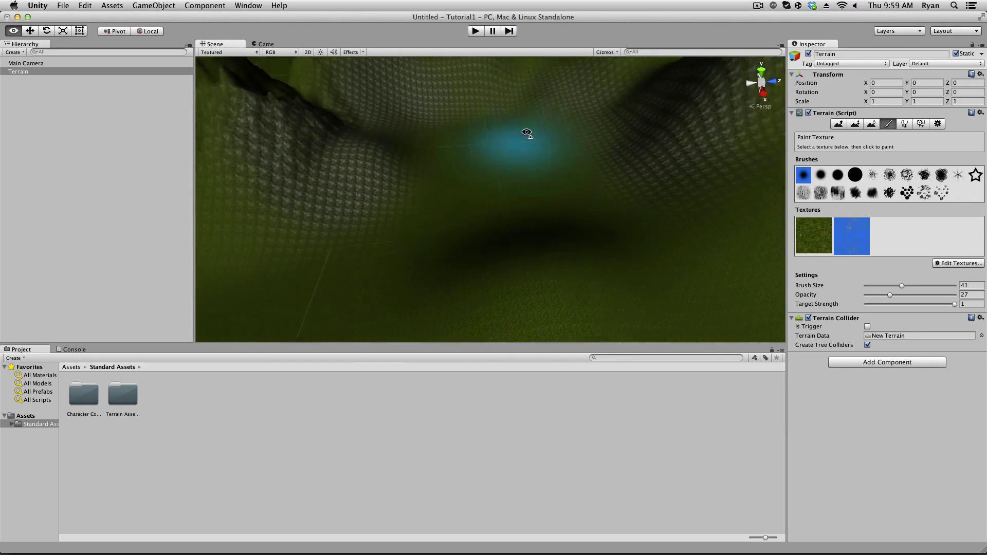
right_click_drag(529, 134, 550, 113)
key("super+z")
key("super+z")
key("super+z")
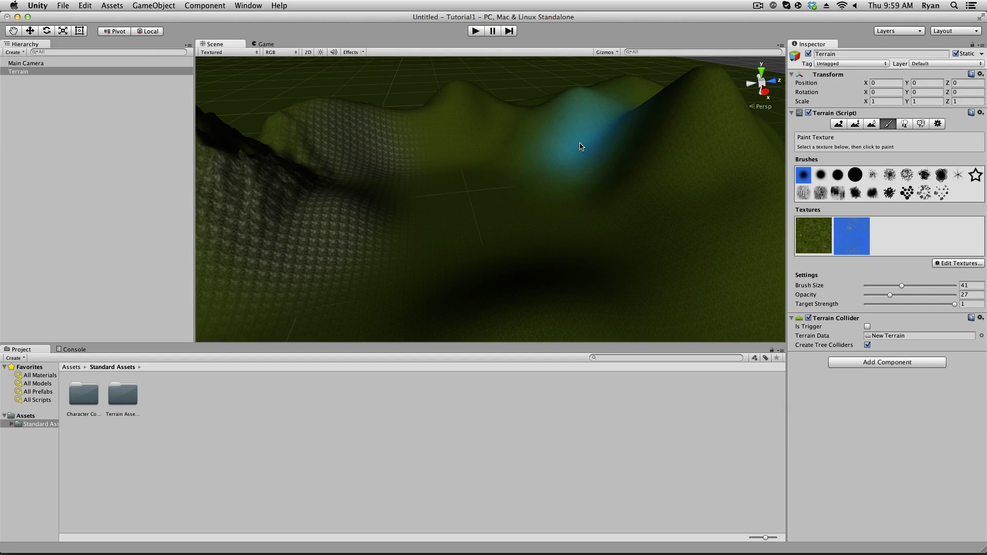
Reduce the texture brush size to 12 and paint the cliff texture over the jagged peak
scroll(479, 166, "up", 8)
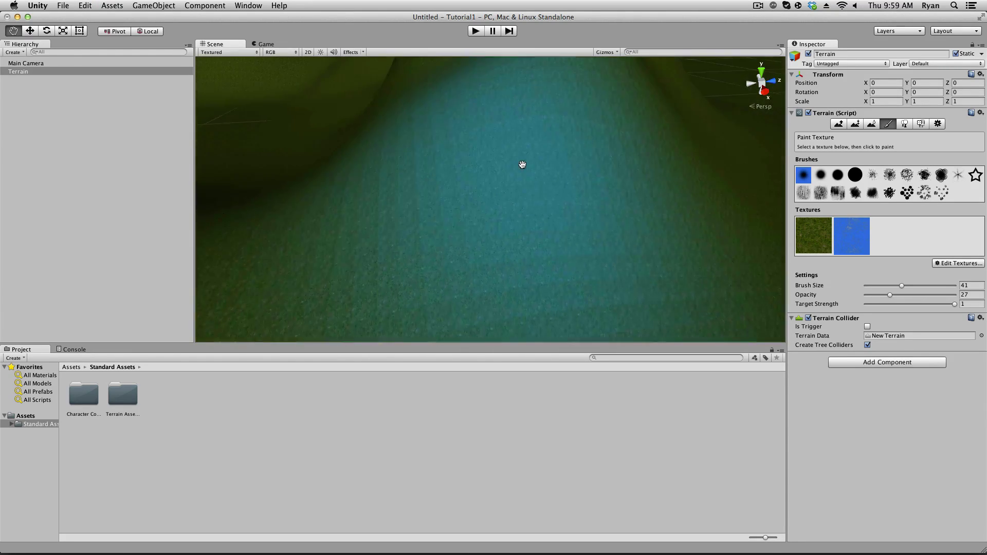
scroll(522, 165, "down", 7)
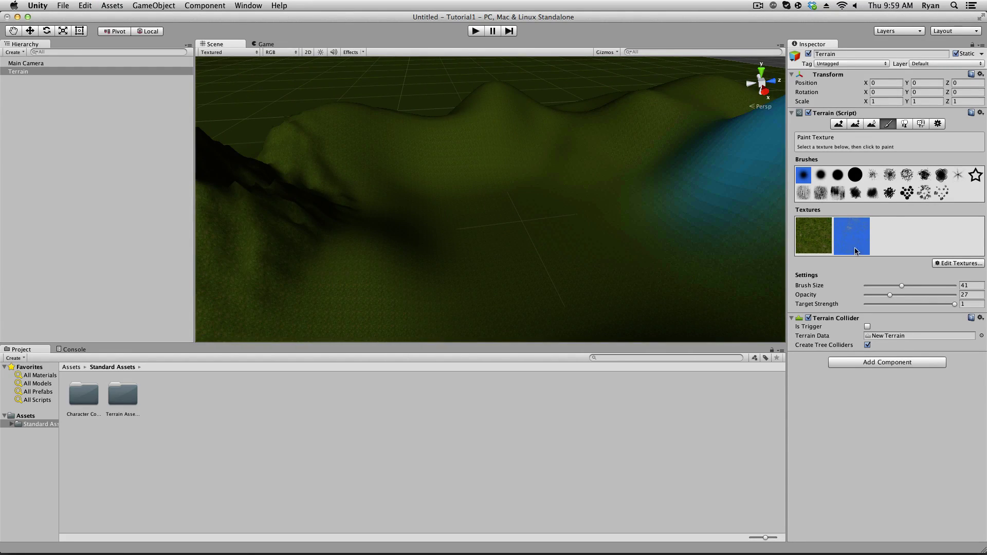
left_click_drag(900, 286, 886, 287)
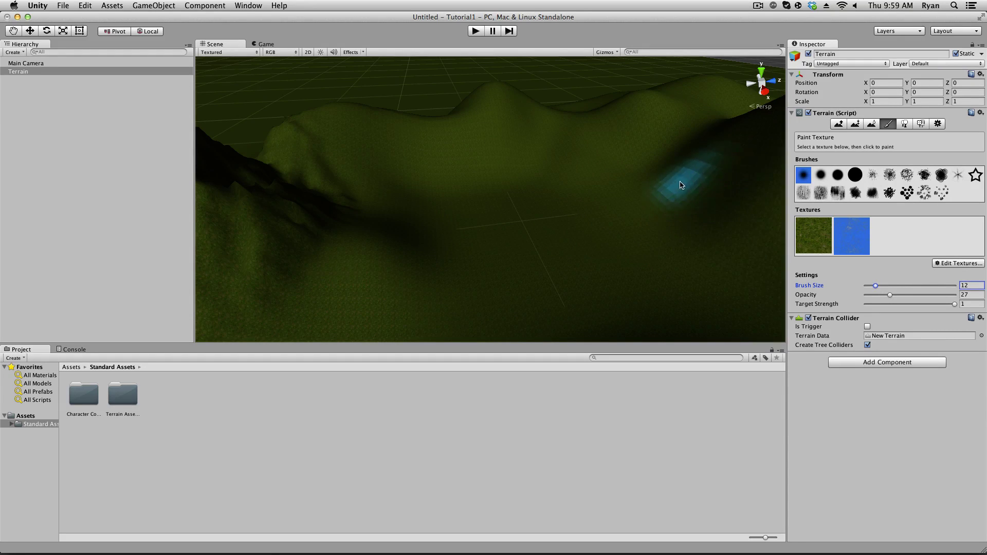
right_click_drag(525, 169, 439, 169)
mouse_move(439, 170)
left_mouse_down()
mouse_move(386, 183)
mouse_move(324, 152)
mouse_move(412, 125)
mouse_move(348, 122)
mouse_move(452, 167)
mouse_move(368, 187)
mouse_move(404, 219)
mouse_move(639, 222)
left_mouse_up()
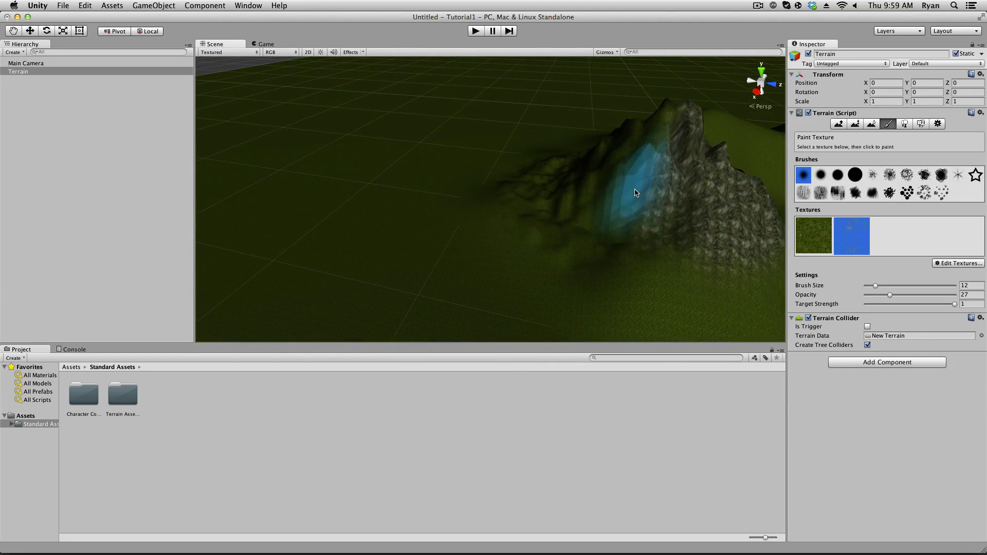
left_click_drag(590, 159, 742, 150, "alt")
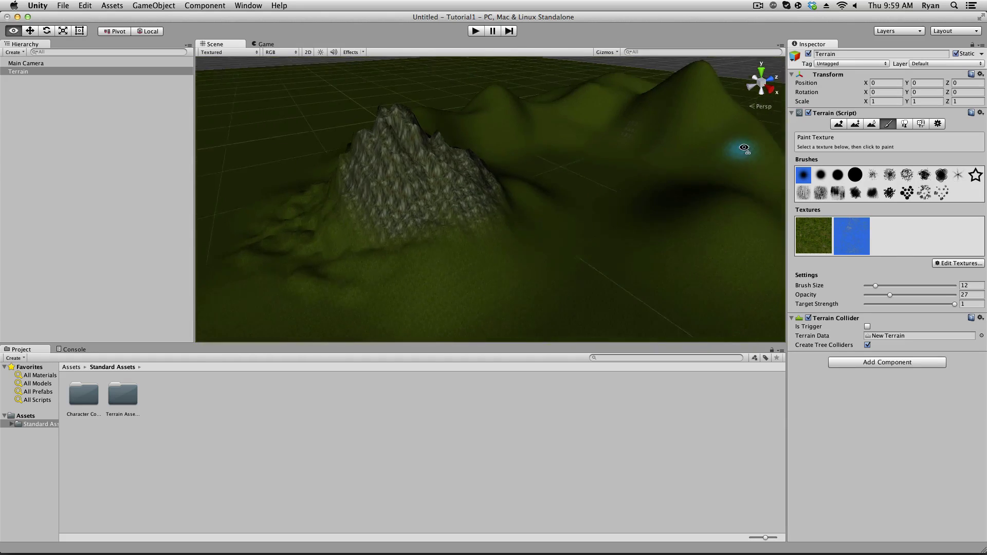
Paint the cliff texture along the inner slopes of the back ridge and on the smooth mountain opposite the jagged peak
mouse_move(600, 119)
left_mouse_down()
mouse_move(706, 131)
mouse_move(512, 135)
left_mouse_up()
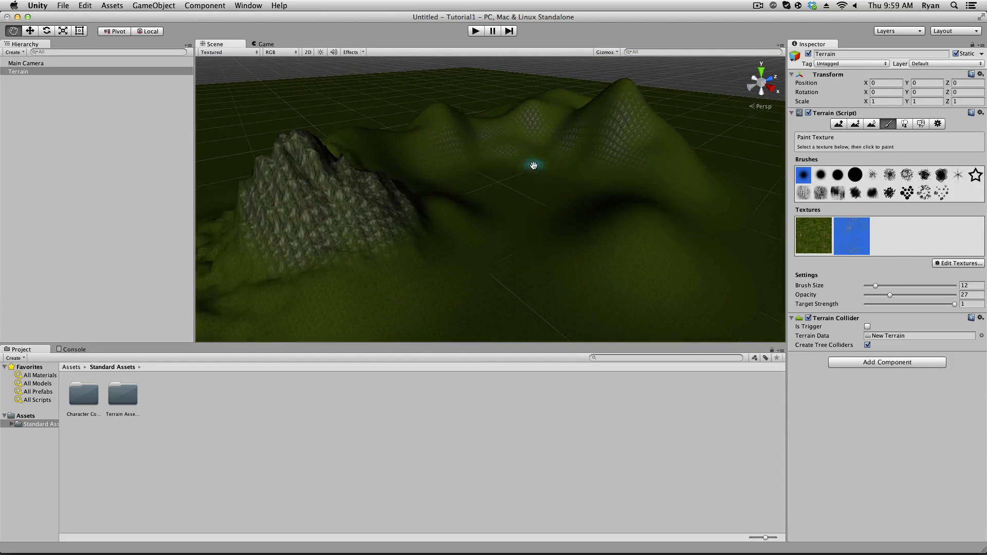
right_click_drag(533, 166, 479, 172)
left_click_drag(495, 150, 516, 167, "alt")
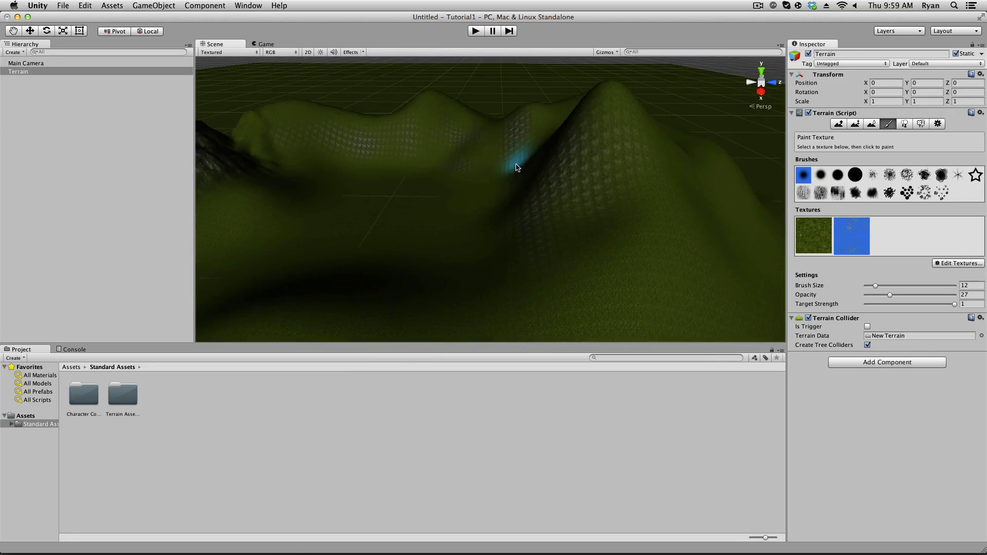
scroll(527, 181, "down", 5)
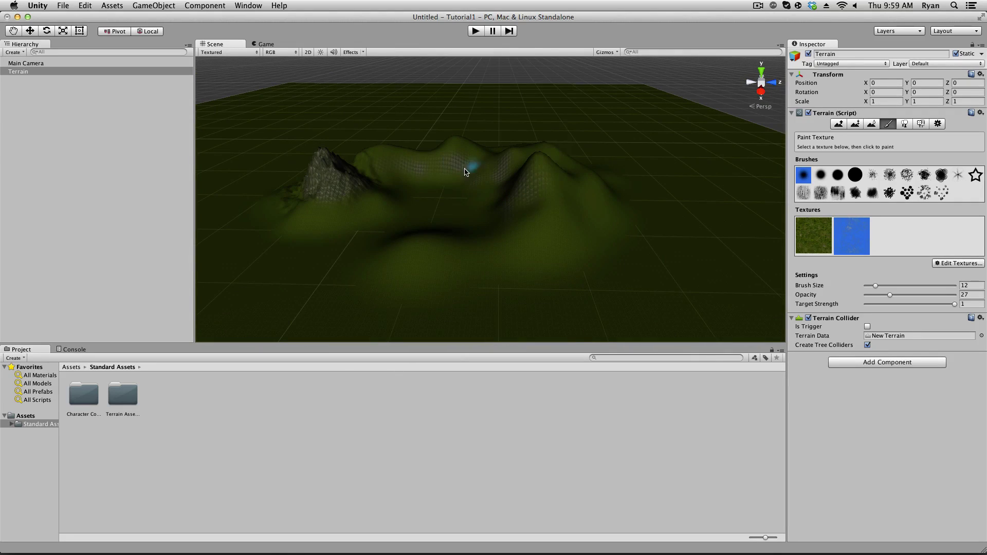
scroll(434, 176, "up", 7)
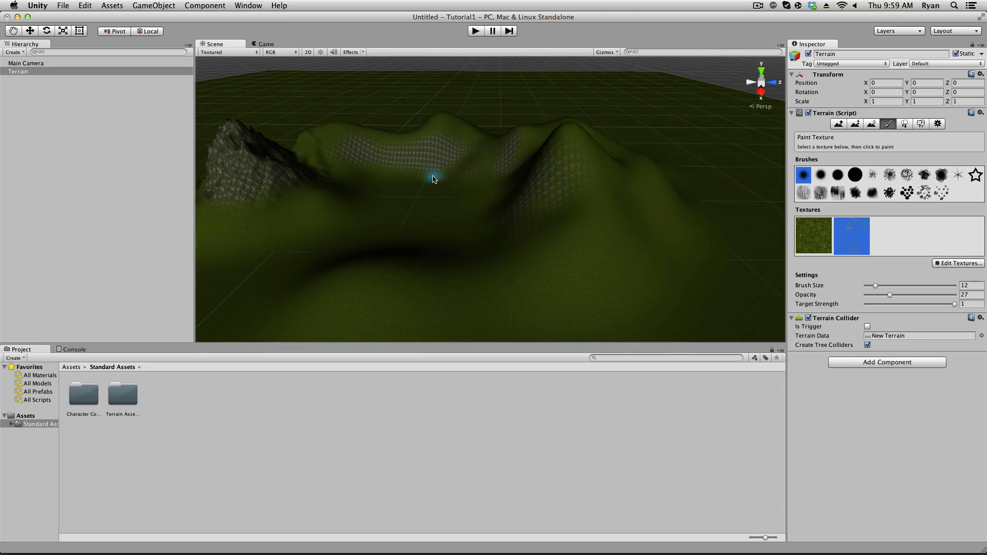
scroll(427, 168, "down", 4)
scroll(414, 154, "up", 3)
middle_click_drag(417, 151, 452, 174)
Edit the cliff terrain texture, setting its tile size to 15 in X and Y, and apply the change
scroll(492, 205, "up", 7)
scroll(492, 204, "down", 4)
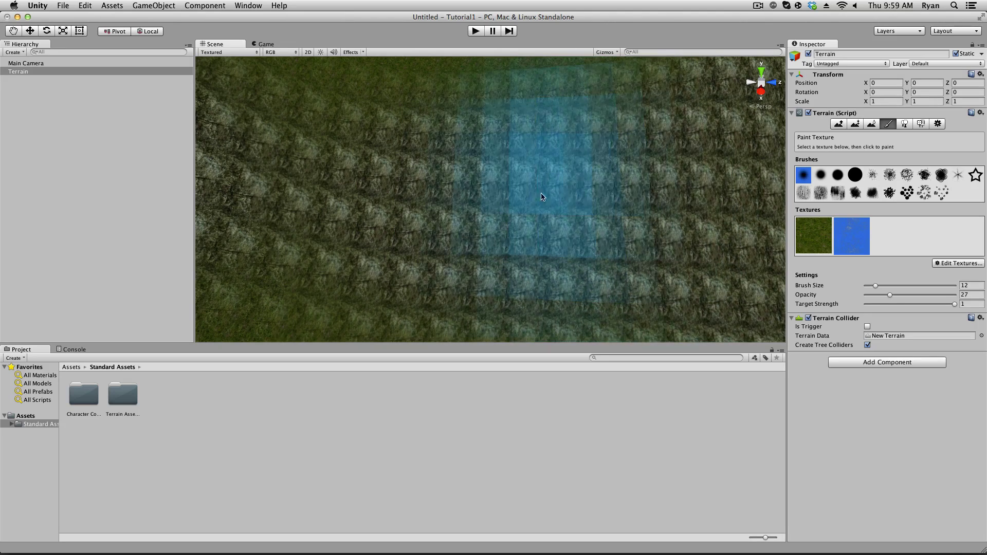
scroll(632, 193, "down", 2)
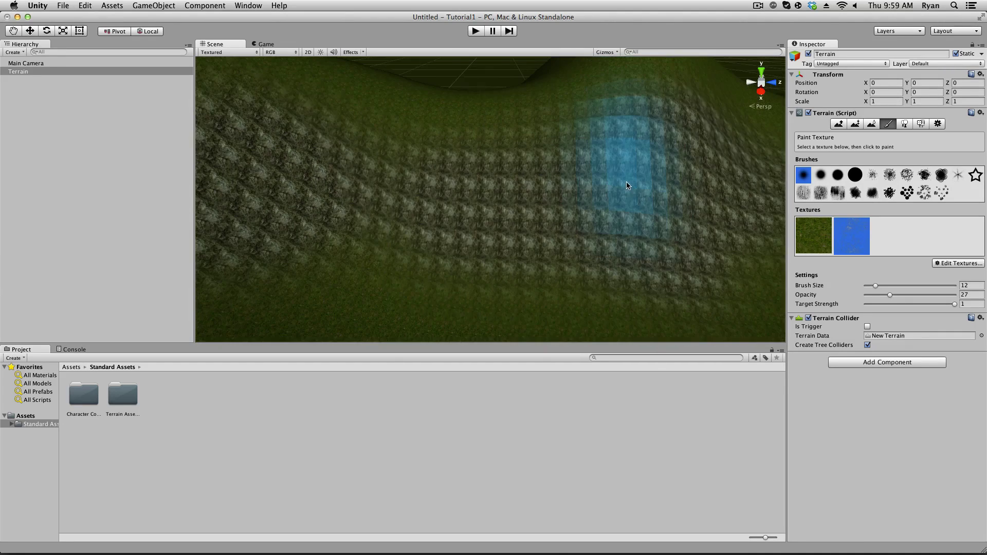
left_click(950, 263)
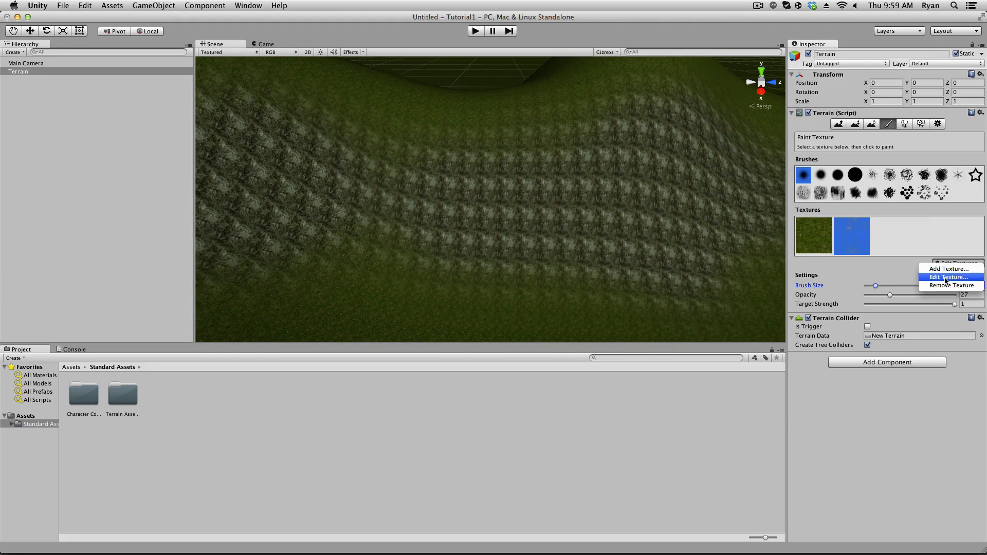
left_click(946, 277)
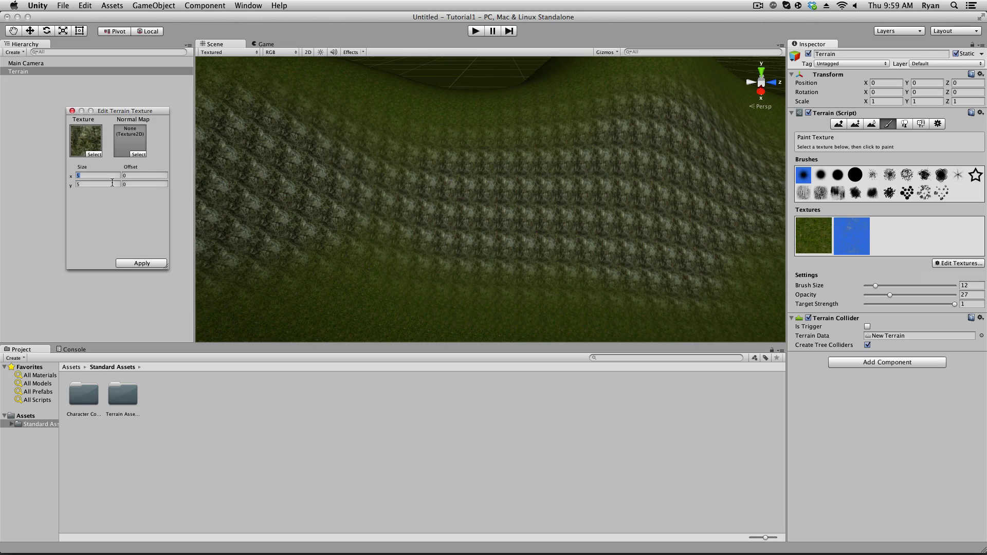
type("1")
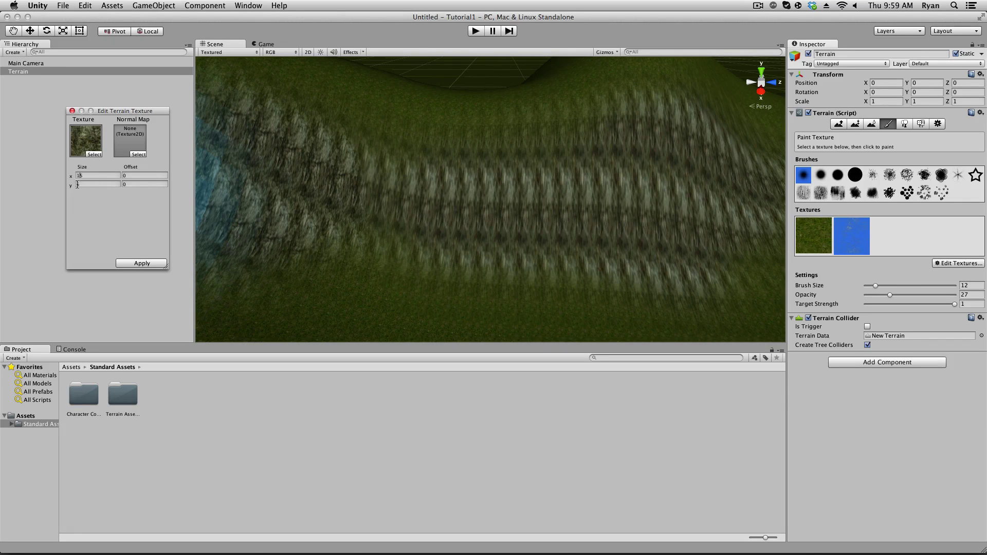
type("15")
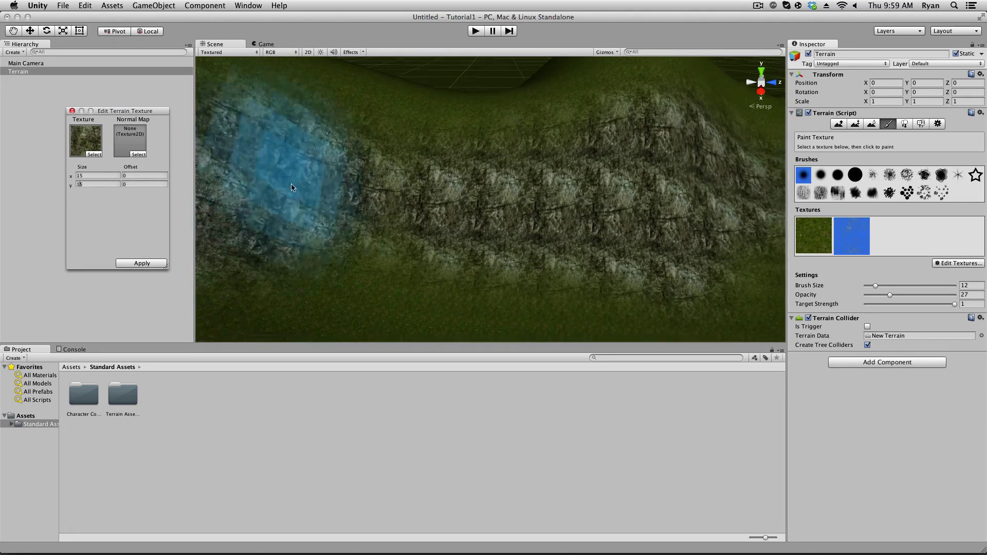
scroll(493, 170, "down", 3)
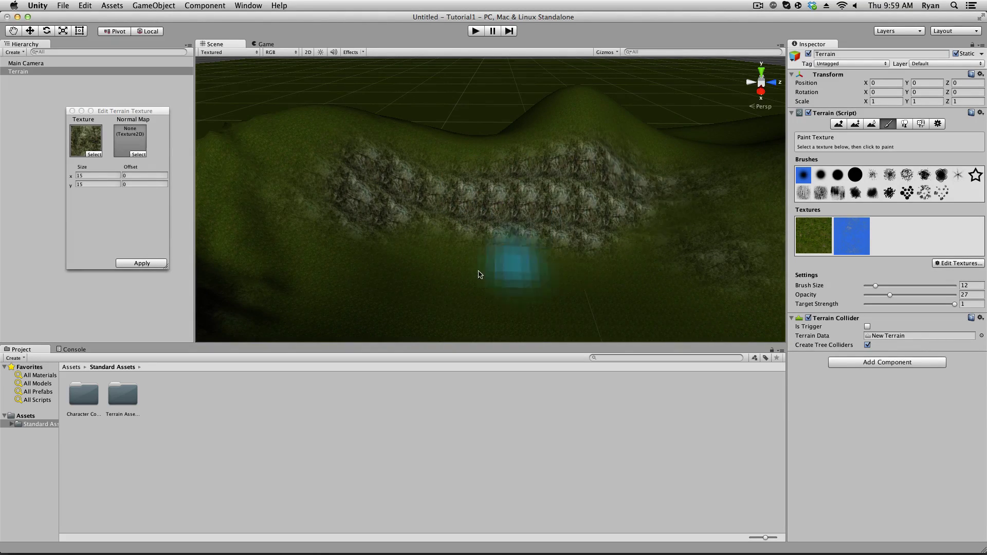
left_click(137, 265)
Extend the cliff texture along the lower slopes, joining the painted back ridge to the smooth mountain's inner face
mouse_move(591, 214)
left_mouse_down("alt")
mouse_move(409, 241)
mouse_move(654, 227)
mouse_move(553, 218)
left_mouse_up("alt")
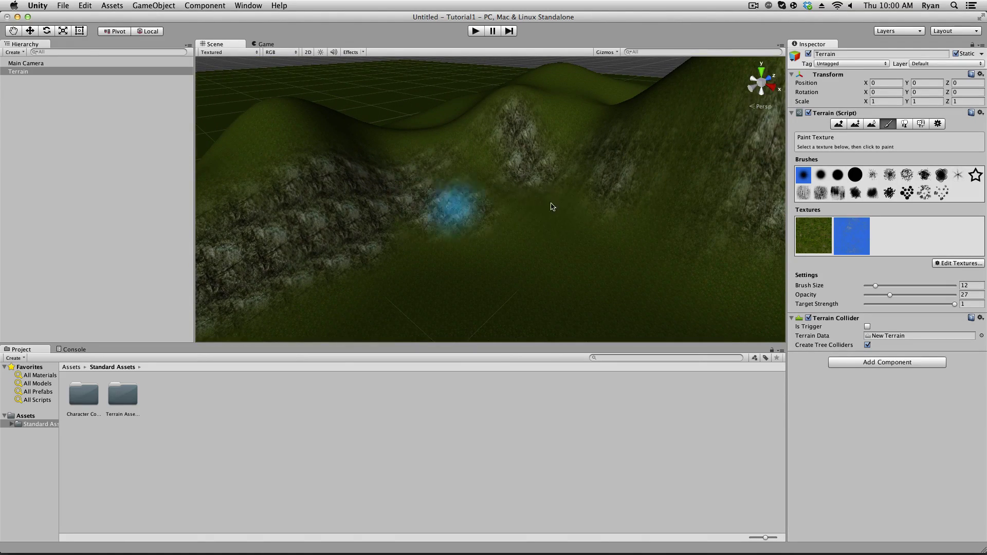
mouse_move(711, 272)
left_mouse_down("alt")
mouse_move(641, 214)
mouse_move(604, 265)
left_mouse_up("alt")
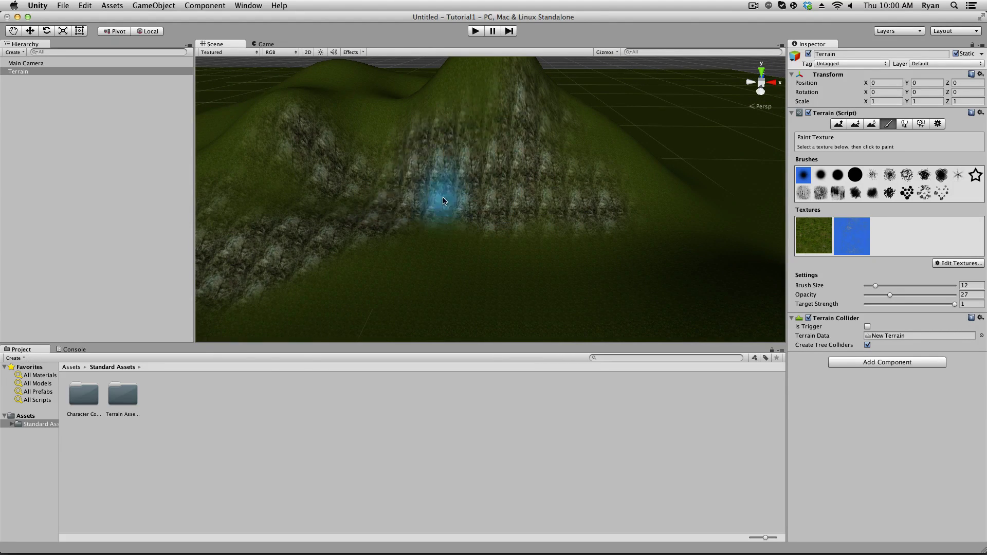
left_click_drag(463, 209, 316, 216, "alt")
scroll(580, 246, "down", 5)
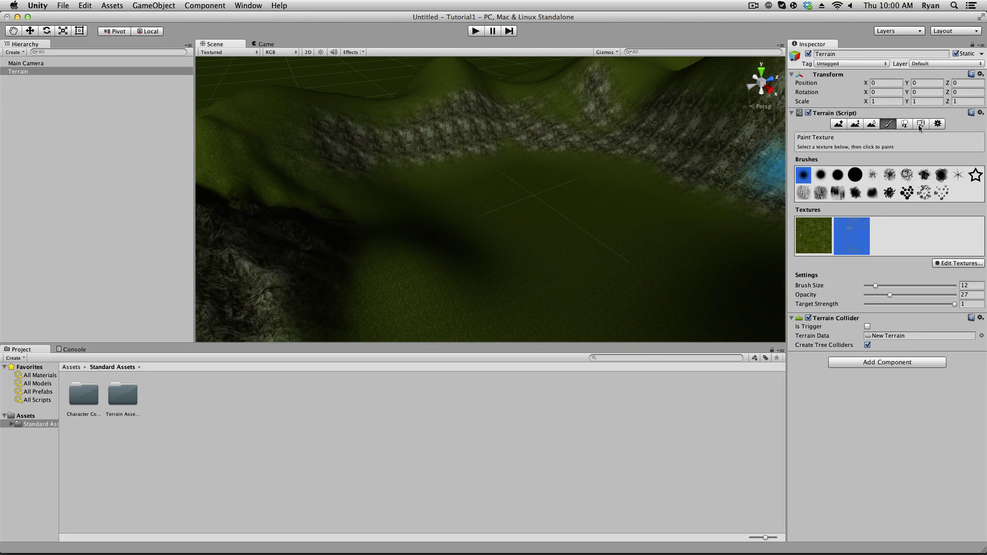
Try painting raised ledges on the valley floor below the cliffs with Paint Height, and undo the strokes
left_click(855, 124)
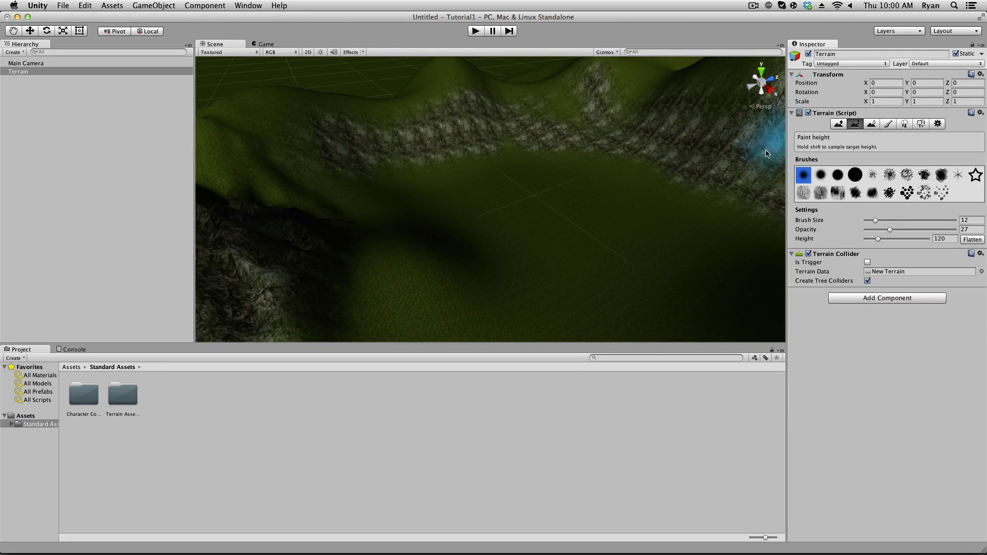
mouse_move(618, 190)
left_mouse_down()
mouse_move(700, 168)
mouse_move(539, 192)
left_mouse_up()
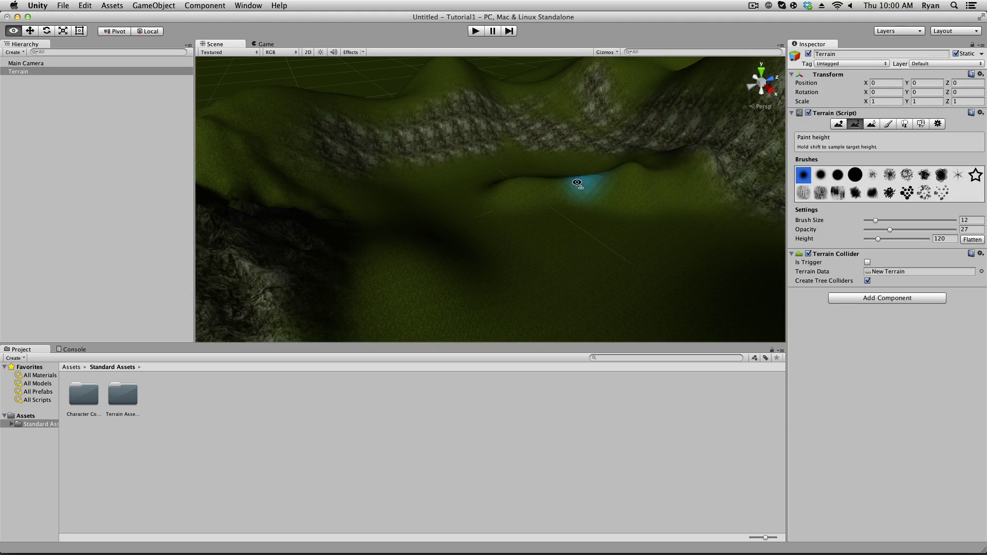
right_click_drag(580, 185, 573, 193)
left_click(542, 173, "shift")
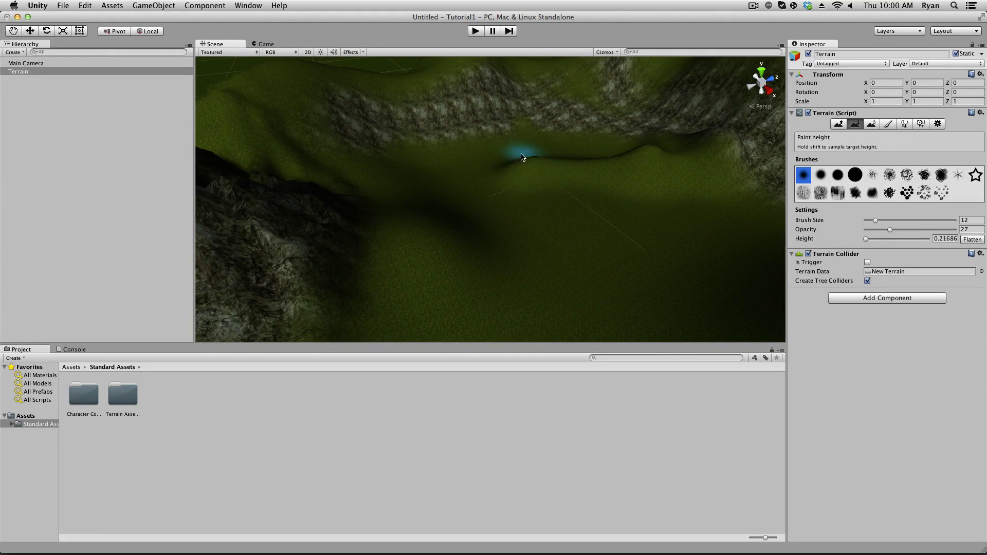
left_click_drag(553, 199, 557, 171)
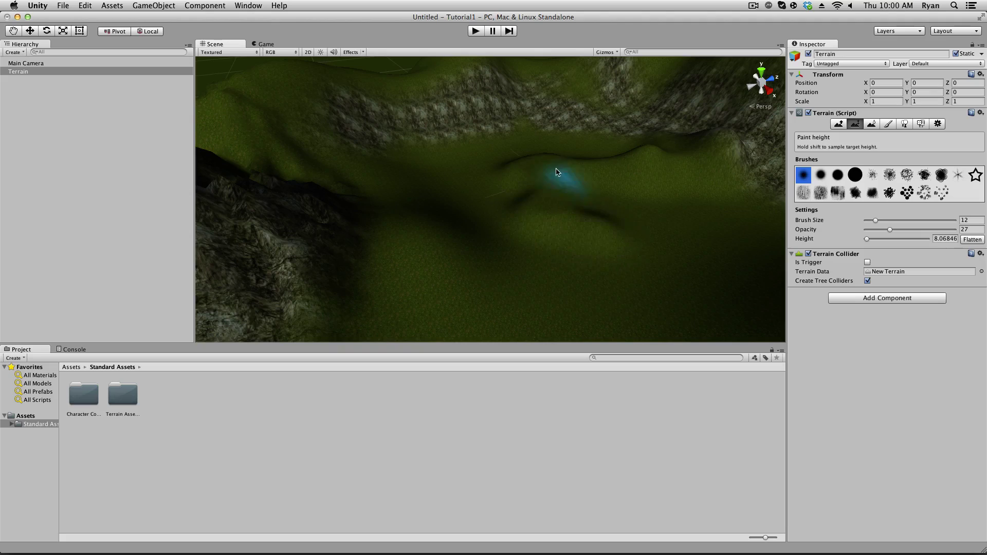
key("super+z")
key("super+z")
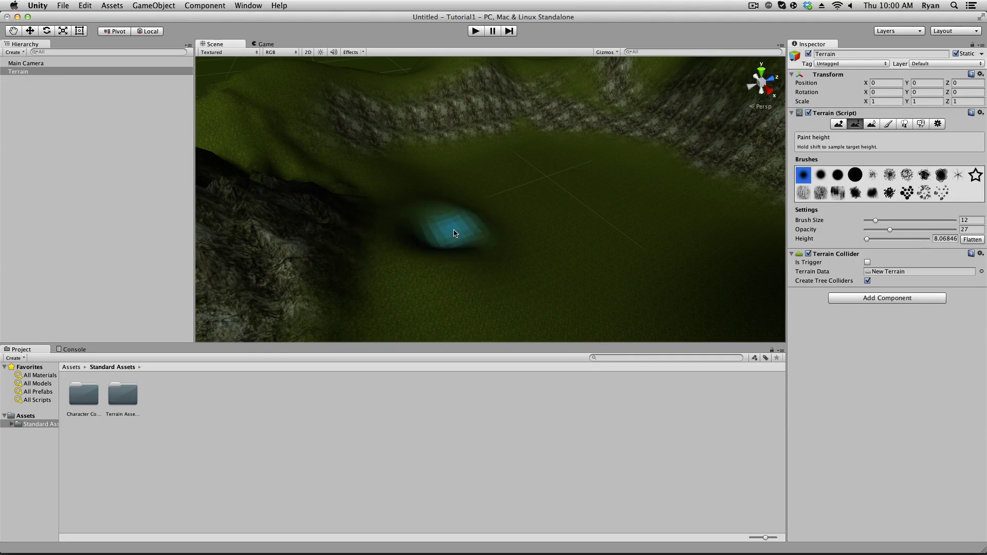
Paint a raised plateau across the valley floor at a height of about 8.07 with the size 12 brush
mouse_move(455, 233)
left_mouse_down()
mouse_move(619, 223)
mouse_move(445, 232)
mouse_move(440, 286)
mouse_move(584, 269)
mouse_move(627, 242)
mouse_move(522, 240)
mouse_move(564, 220)
mouse_move(631, 227)
mouse_move(647, 242)
left_mouse_up()
right_click_drag(647, 242, 692, 244)
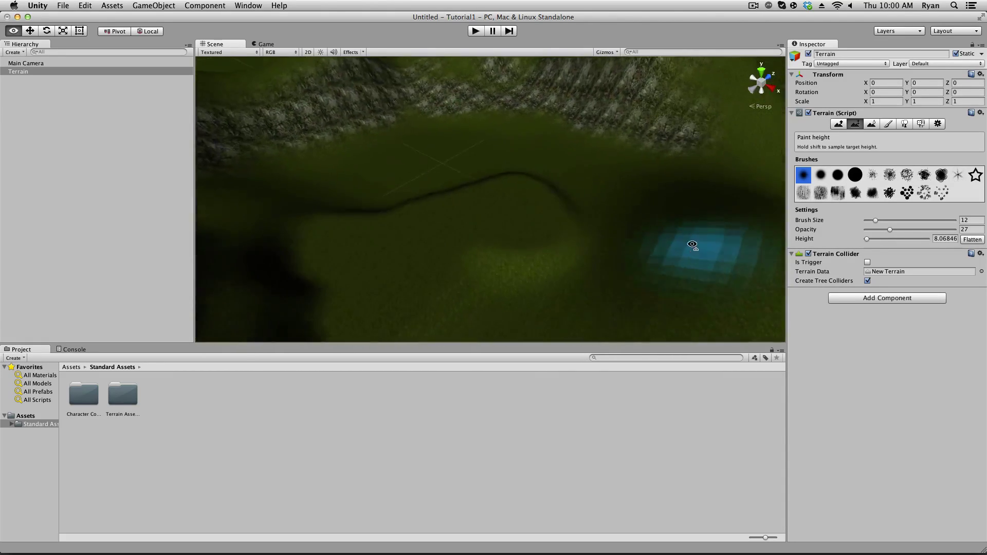
mouse_move(692, 244)
left_mouse_down("alt")
mouse_move(654, 232)
mouse_move(450, 229)
mouse_move(247, 203)
mouse_move(365, 218)
mouse_move(276, 200)
mouse_move(240, 182)
mouse_move(301, 216)
mouse_move(293, 227)
mouse_move(340, 239)
mouse_move(359, 240)
mouse_move(427, 198)
left_mouse_up("alt")
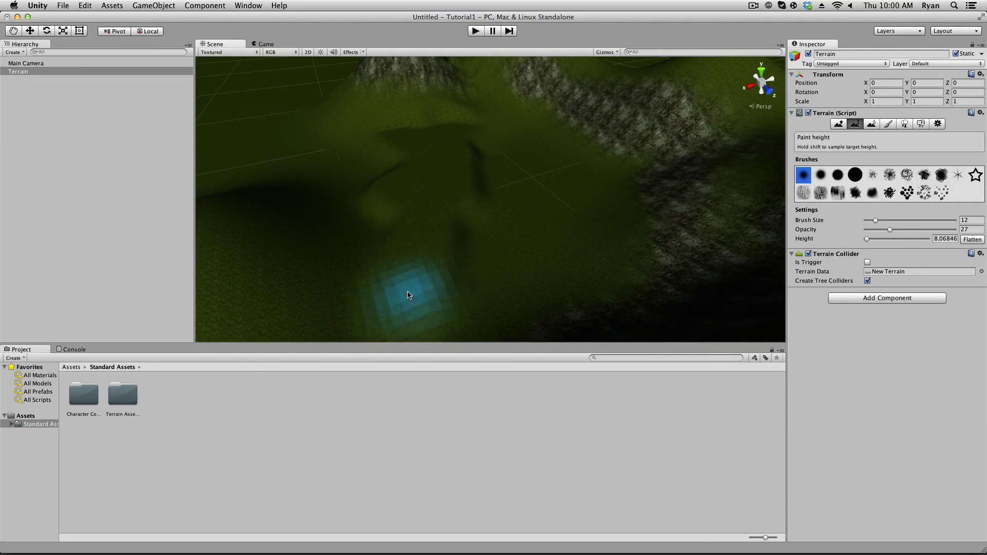
mouse_move(408, 294)
left_mouse_down()
mouse_move(378, 223)
mouse_move(346, 233)
mouse_move(331, 287)
mouse_move(387, 278)
left_mouse_up()
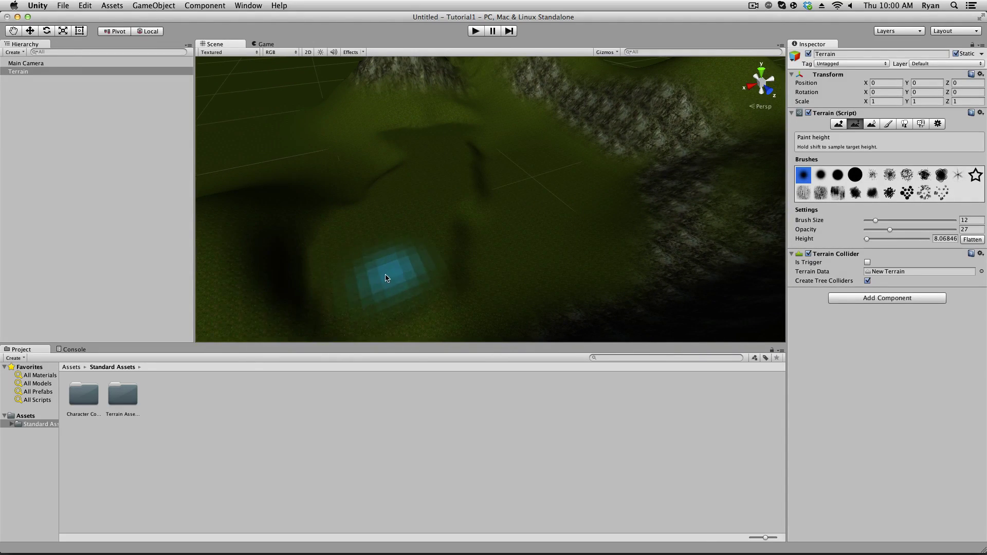
mouse_move(535, 178)
left_mouse_down()
mouse_move(354, 169)
mouse_move(518, 185)
mouse_move(474, 241)
mouse_move(480, 192)
mouse_move(452, 275)
mouse_move(517, 214)
mouse_move(568, 272)
mouse_move(591, 208)
mouse_move(560, 241)
left_mouse_up()
Set the paint height to 0.5 and carve a low winding channel through the raised valley floor
left_click(868, 239)
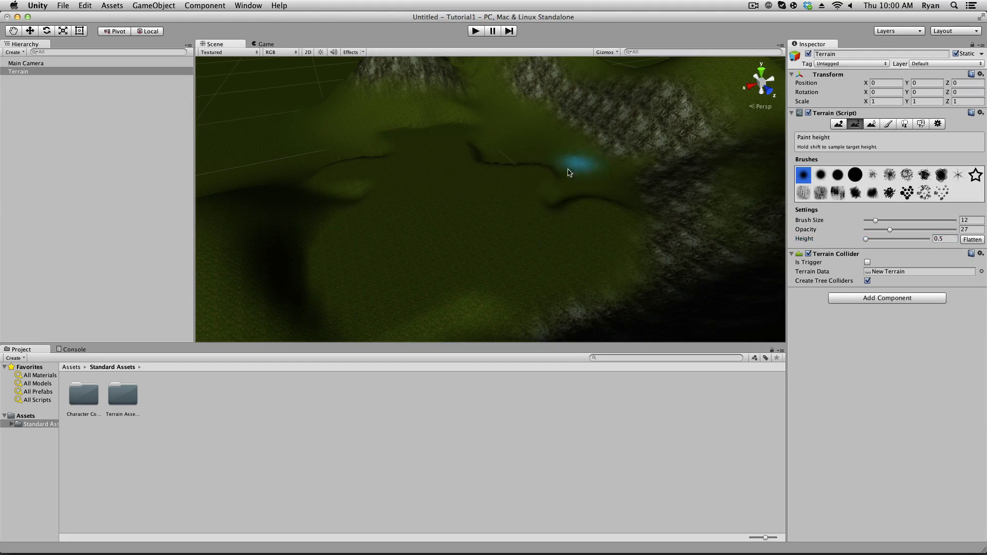
mouse_move(568, 170)
left_mouse_down()
mouse_move(405, 250)
mouse_move(307, 165)
mouse_move(418, 233)
mouse_move(545, 190)
left_mouse_up()
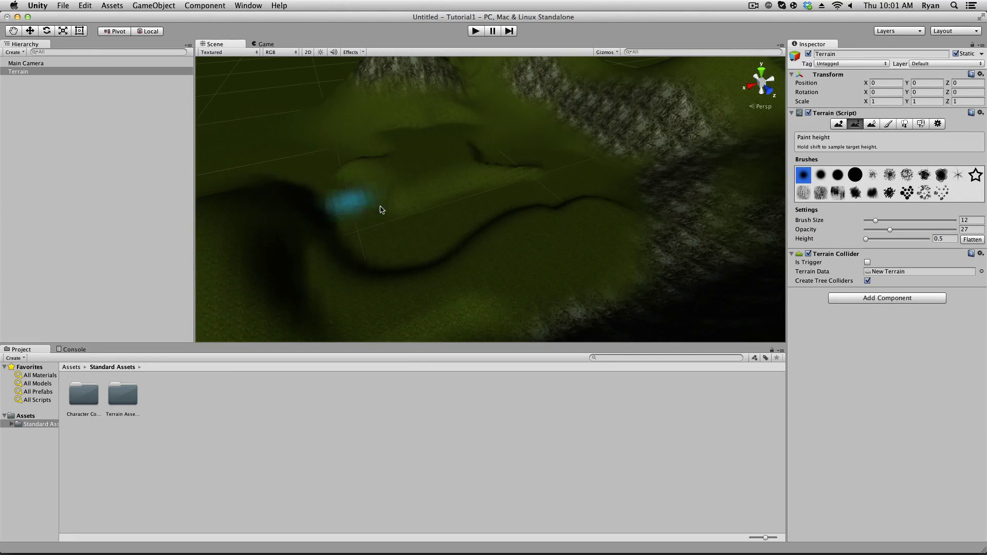
mouse_move(380, 209)
left_mouse_down("alt")
mouse_move(364, 182)
mouse_move(362, 227)
left_mouse_up("alt")
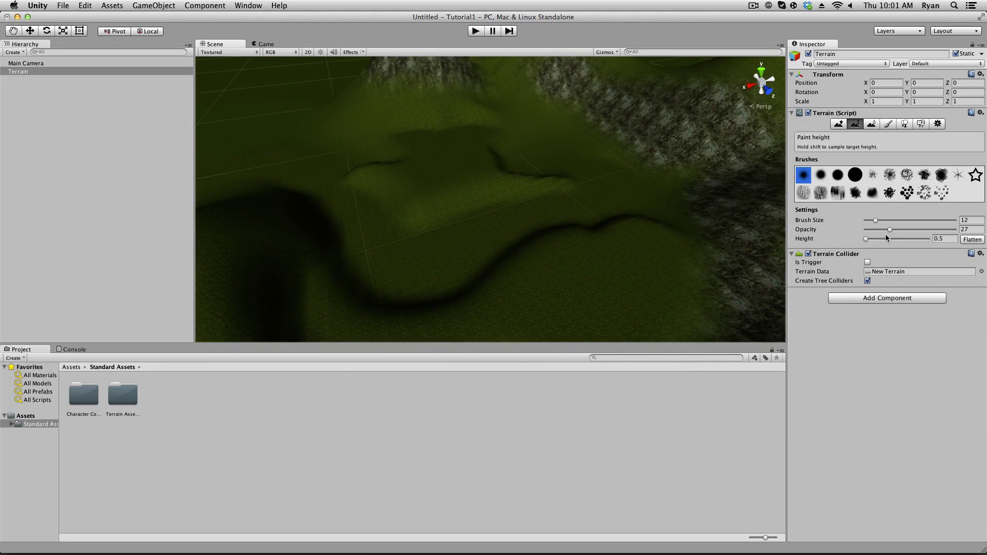
Set the paint height to 3 and level the valley floor between the channel and the back cliffs
type("3")
key("Return")
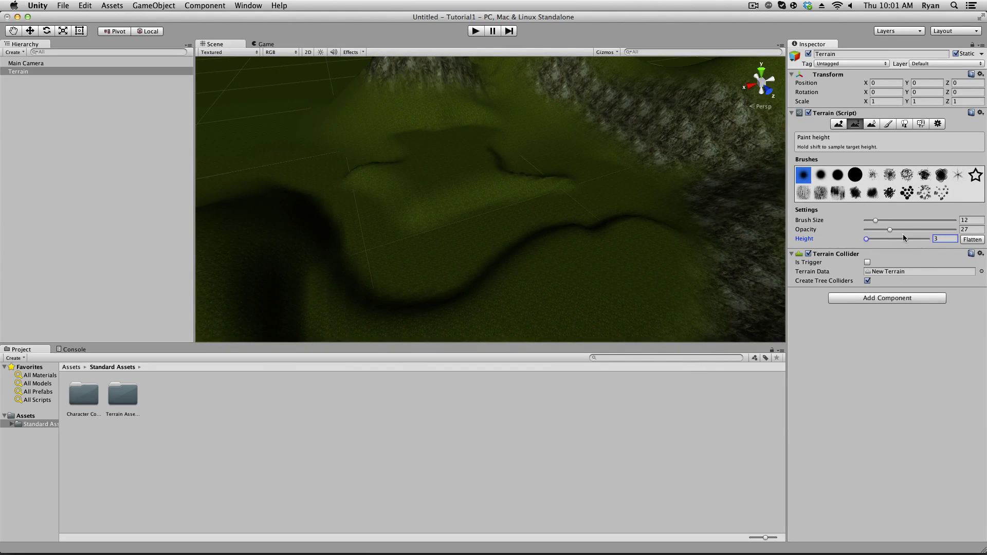
mouse_move(494, 157)
left_mouse_down()
mouse_move(537, 151)
mouse_move(524, 129)
mouse_move(601, 161)
mouse_move(502, 159)
mouse_move(411, 141)
mouse_move(478, 140)
mouse_move(372, 153)
mouse_move(473, 176)
mouse_move(632, 180)
mouse_move(432, 190)
mouse_move(366, 150)
mouse_move(670, 238)
mouse_move(569, 236)
mouse_move(572, 171)
left_mouse_up()
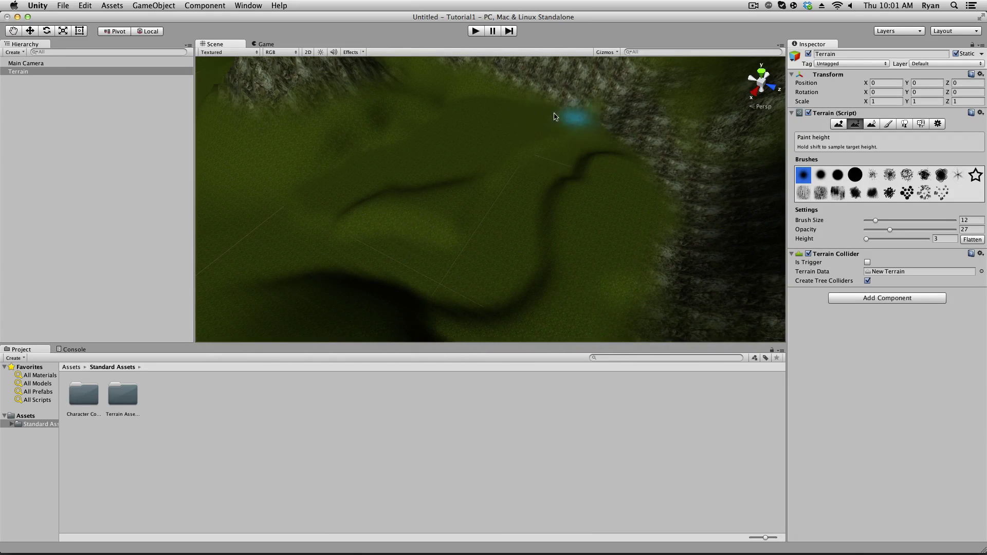
mouse_move(464, 94)
left_mouse_down("alt")
mouse_move(437, 129)
mouse_move(412, 121)
mouse_move(619, 145)
mouse_move(695, 114)
mouse_move(728, 127)
mouse_move(712, 125)
left_mouse_up("alt")
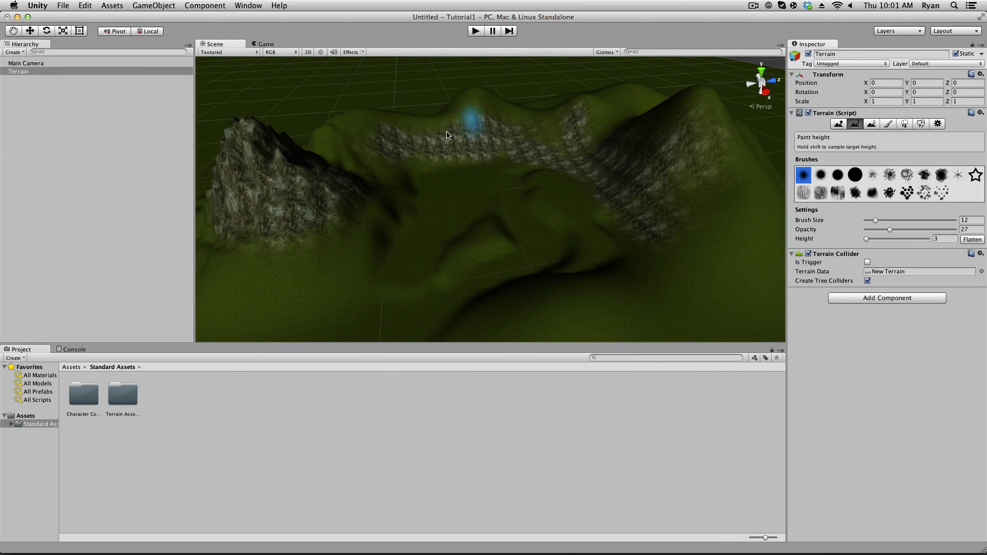
Add a directional light to the scene and rotate it to about X 49, Y -14, Z 12
left_click(173, 5)
mouse_move(172, 69)
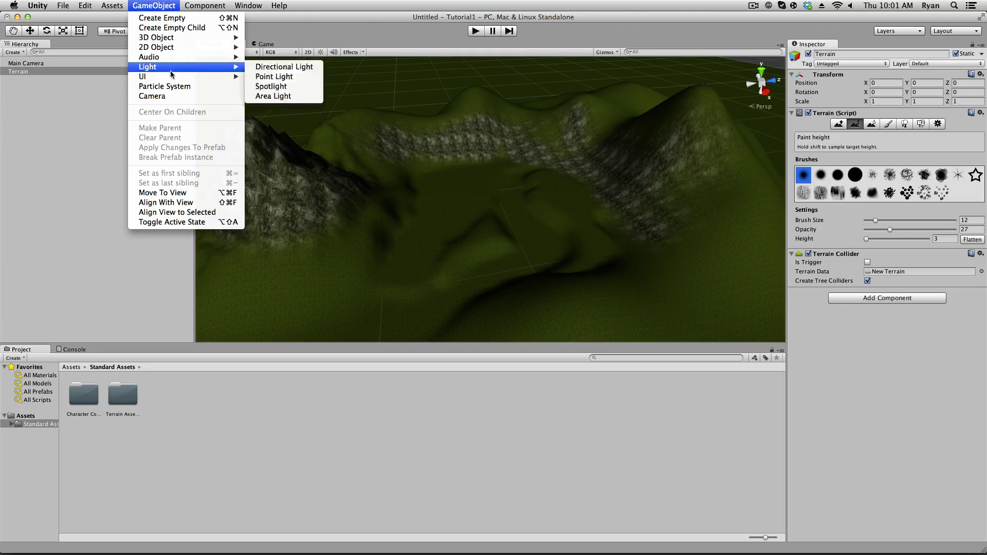
left_click(257, 67)
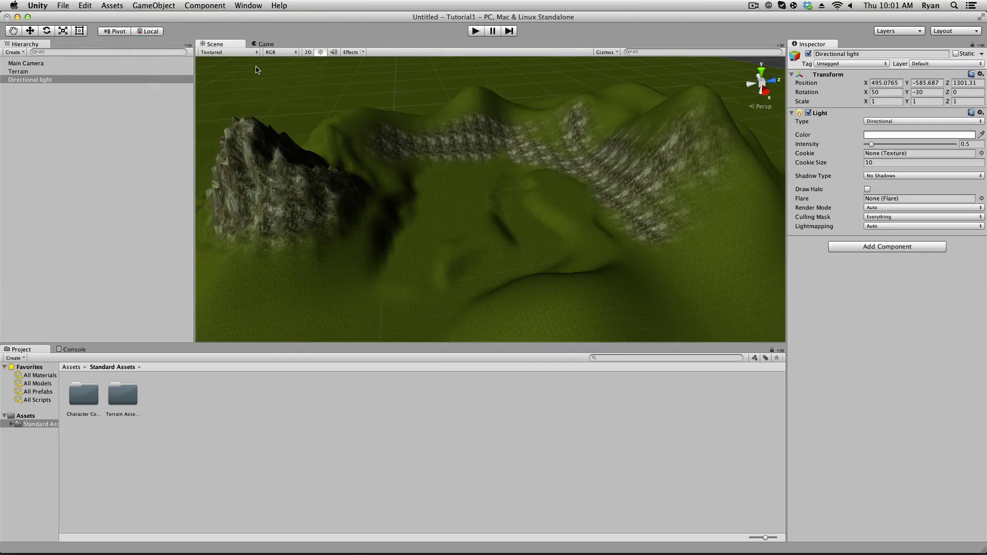
left_click(46, 31)
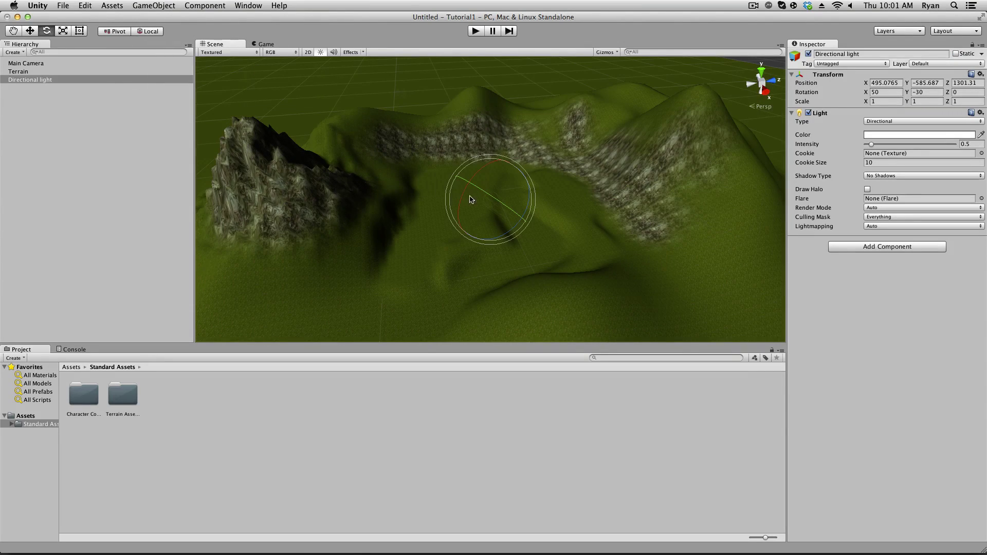
mouse_move(486, 194)
left_mouse_down()
mouse_move(529, 218)
mouse_move(463, 191)
left_mouse_up()
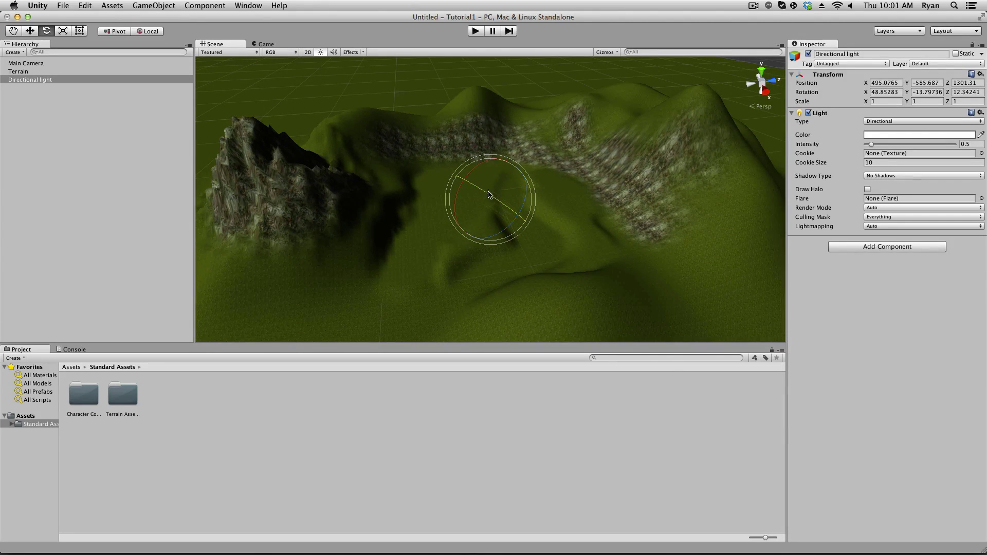
Give the directional light hard shadows and rotate it to about X 50, Y -29, Z 1
left_click(866, 176)
left_click(878, 185)
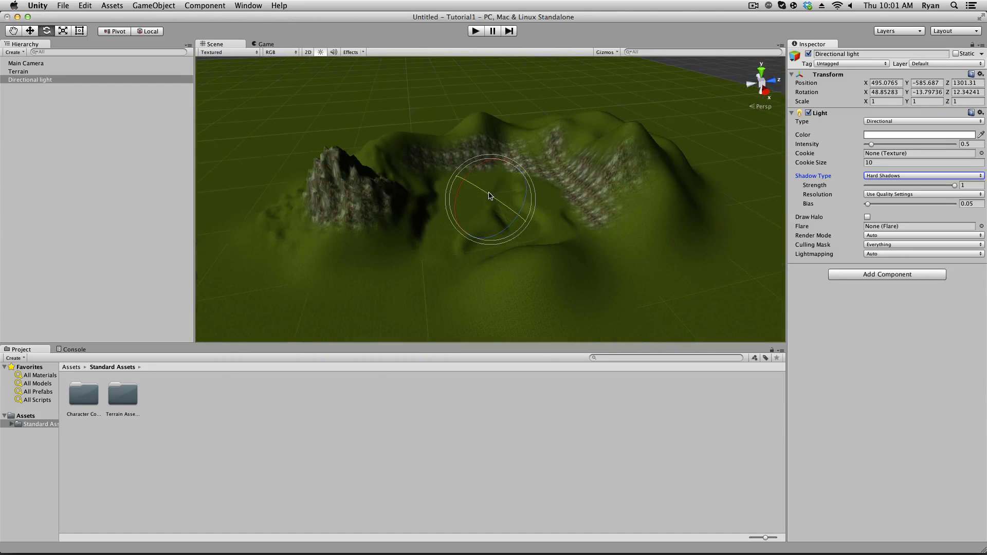
mouse_move(490, 197)
left_mouse_down()
mouse_move(504, 207)
mouse_move(492, 207)
left_mouse_up()
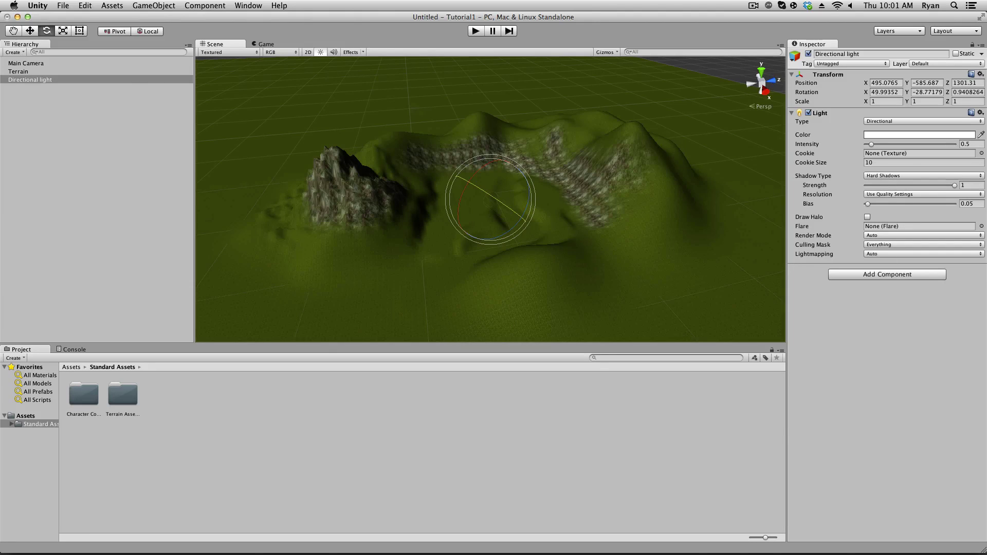
Select the terrain, inspect the lit valley floor up close, and briefly run the scene in play mode before stopping it
scroll(502, 164, "up", 10)
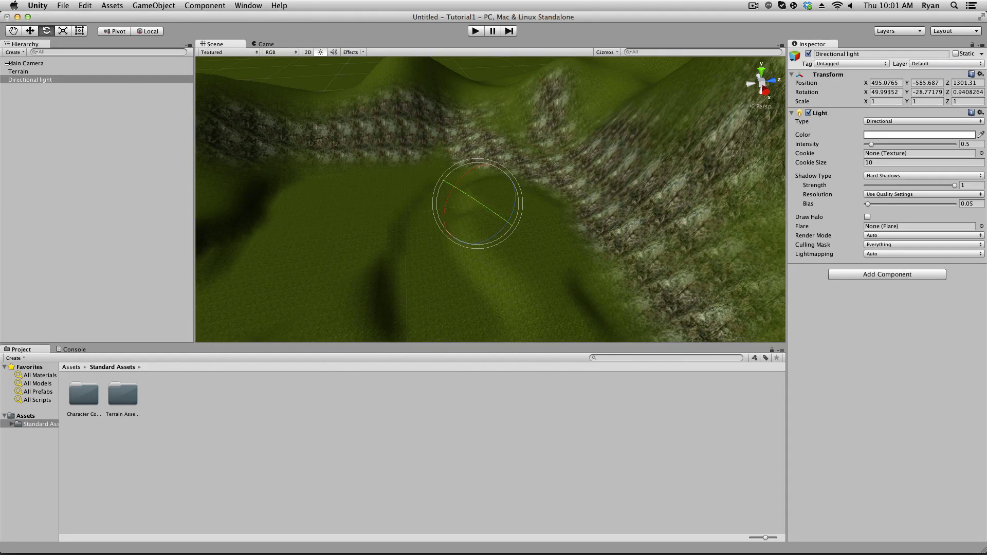
left_click(129, 170)
left_click_drag(496, 210, 477, 191, "alt")
mouse_move(458, 213)
middle_mouse_down()
mouse_move(483, 203)
mouse_move(438, 203)
mouse_move(474, 209)
middle_mouse_up()
left_click(498, 211)
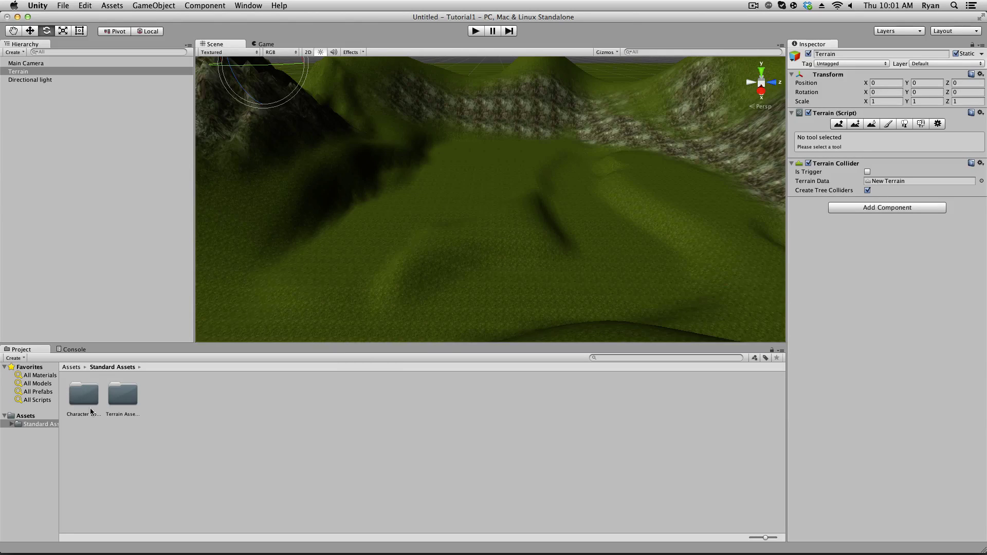
right_click_drag(485, 242, 496, 242)
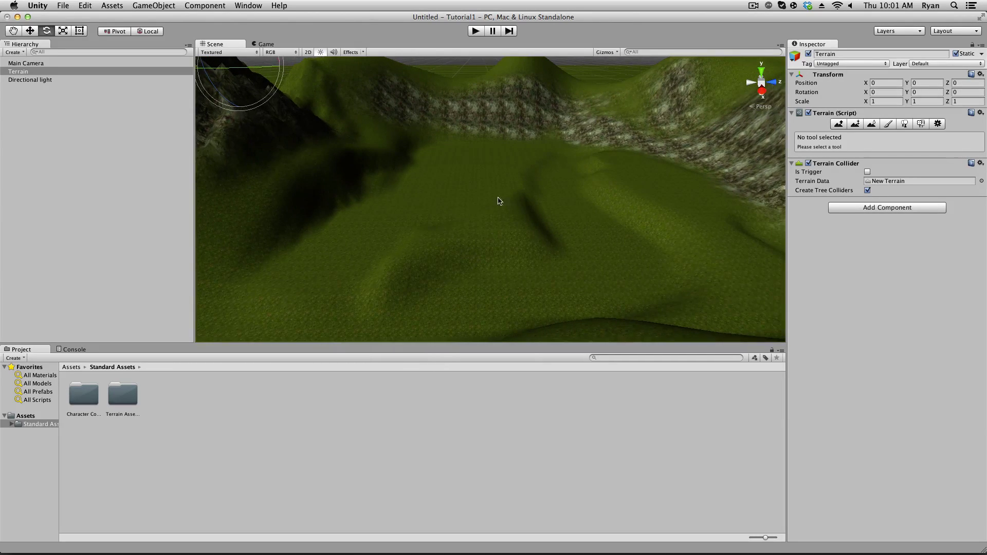
left_click(476, 34)
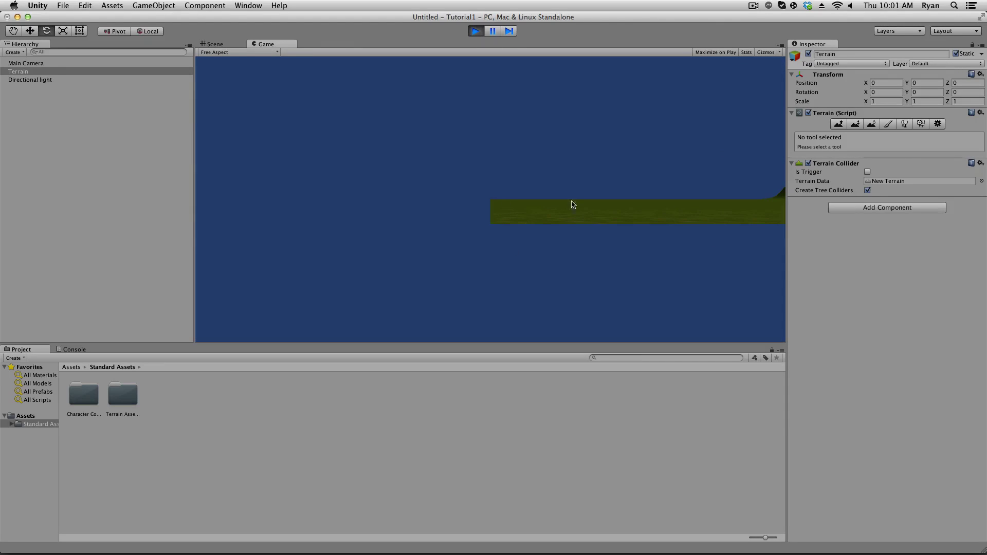
left_click(476, 32)
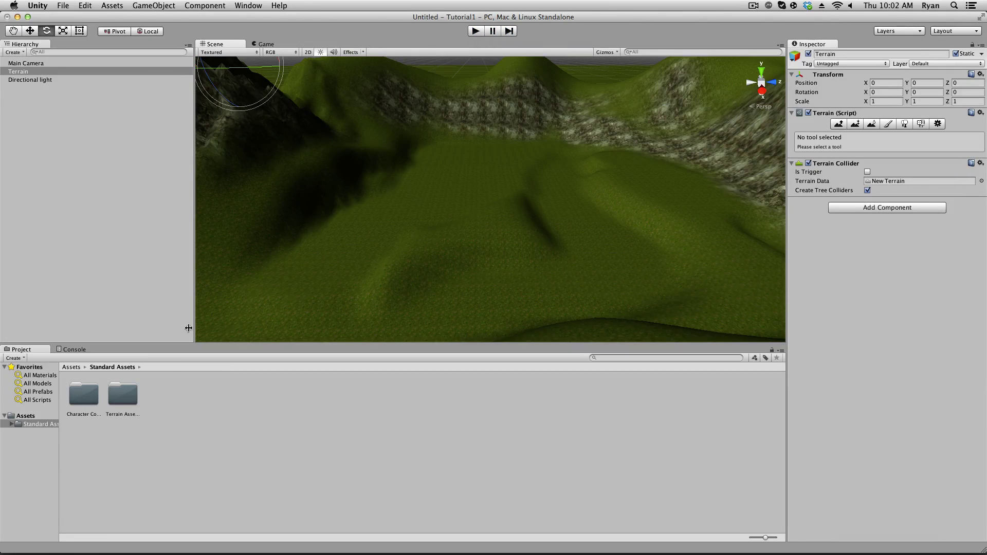
Place the First Person Controller prefab from the Character Controllers folder on the valley floor and frame it up close
double_click(85, 401)
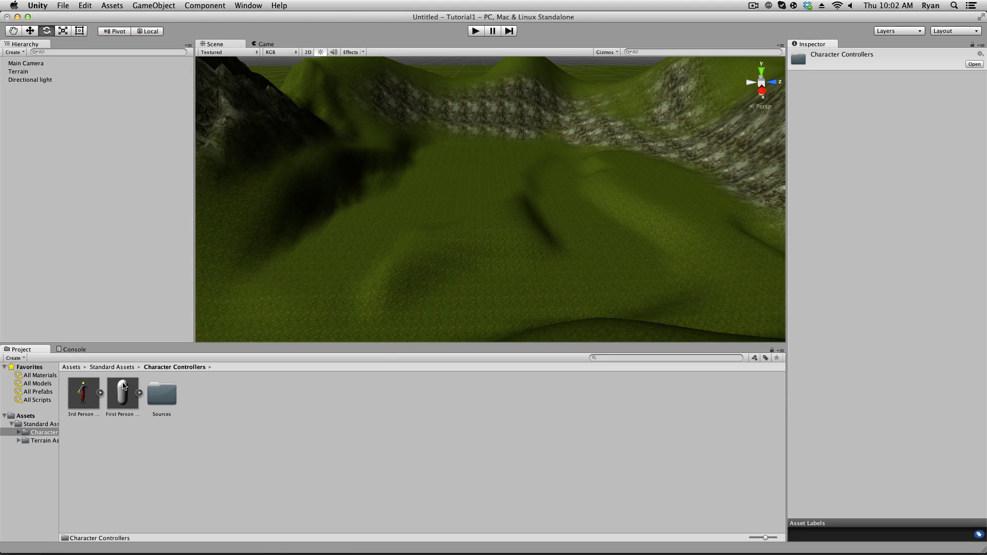
left_click_drag(211, 348, 359, 296)
left_click_drag(498, 238, 498, 237)
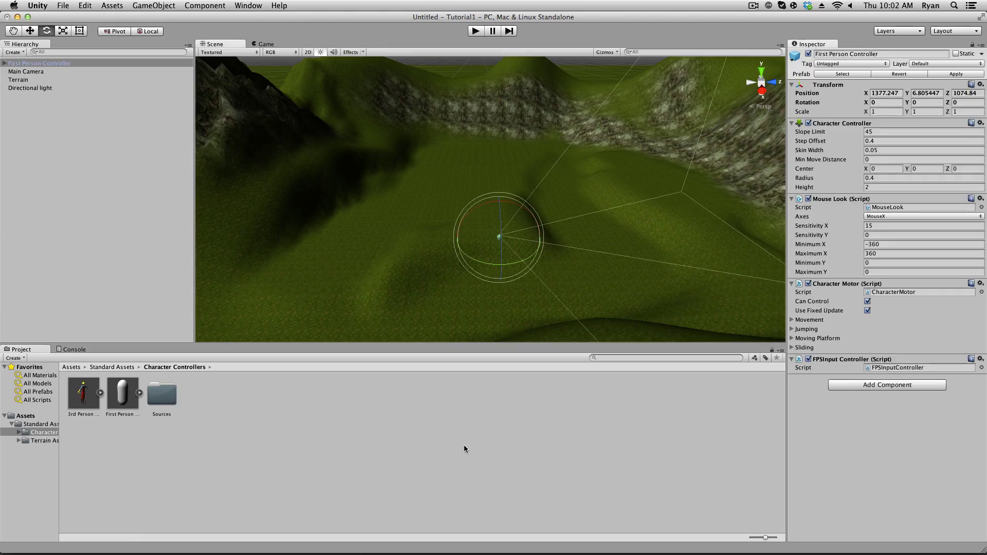
key("f")
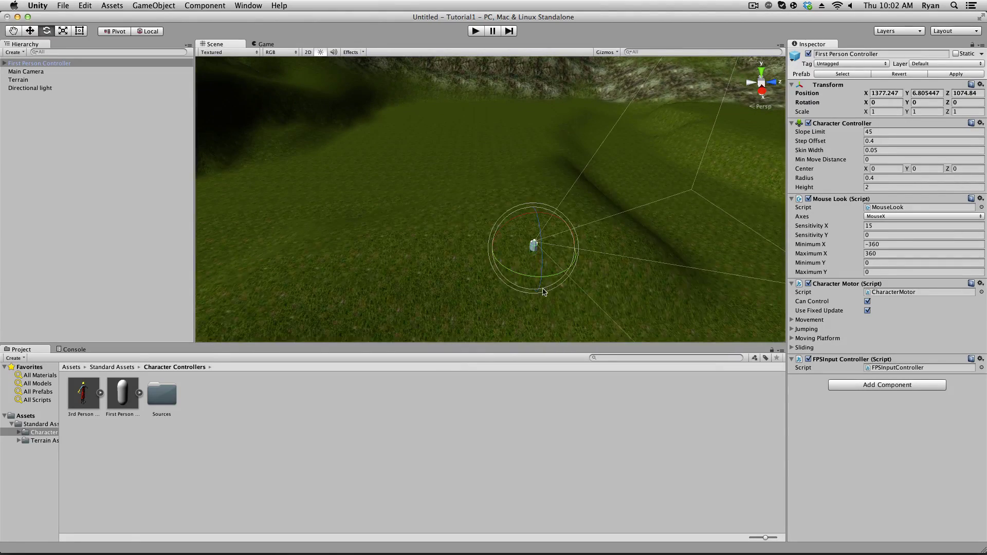
double_click(68, 65)
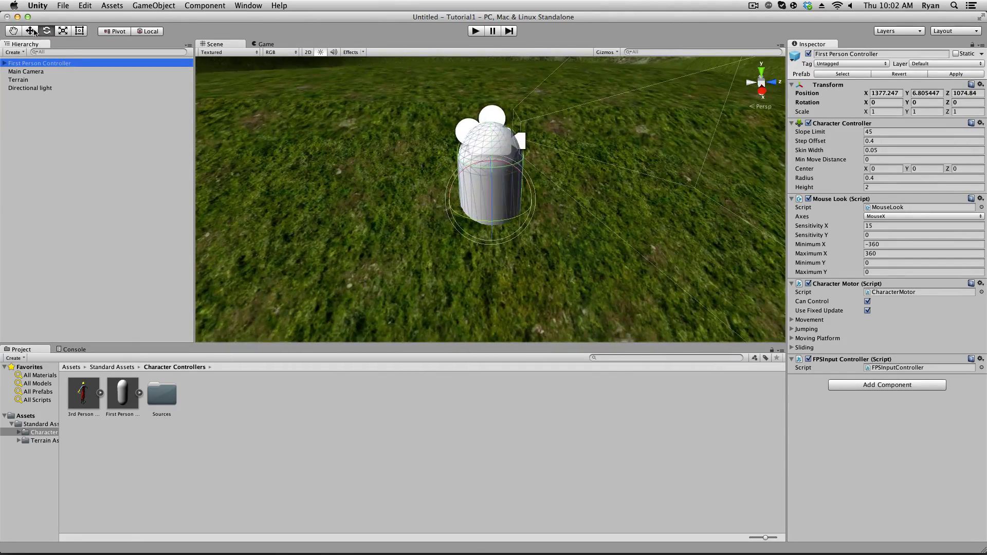
Raise the first person controller above the grass to about Y 8.06 so its capsule clears the ground
key("w")
right_click_drag(477, 243, 500, 238)
middle_click_drag(423, 235, 473, 194)
middle_click_drag(416, 217, 439, 129)
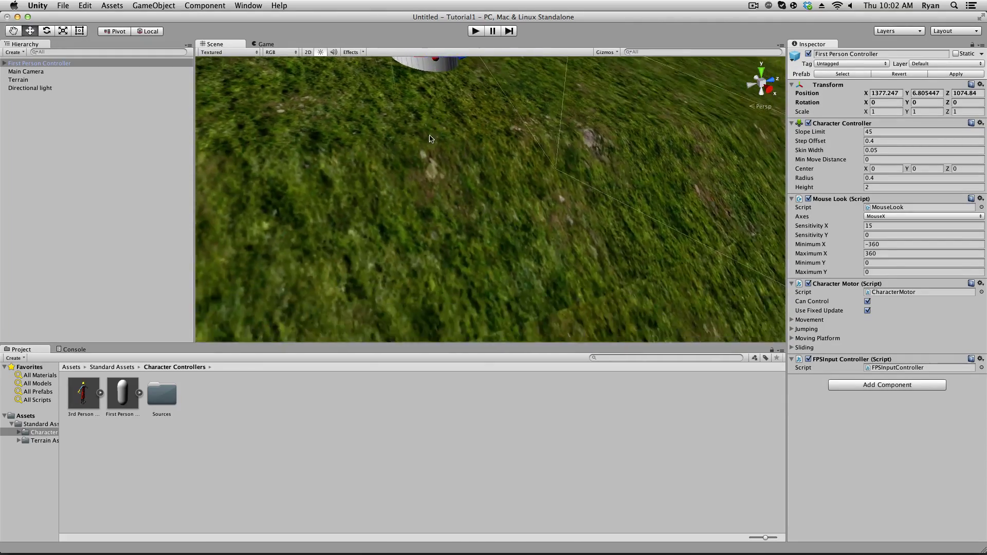
right_click_drag(247, 195, 329, 190)
middle_click_drag(328, 189, 457, 224)
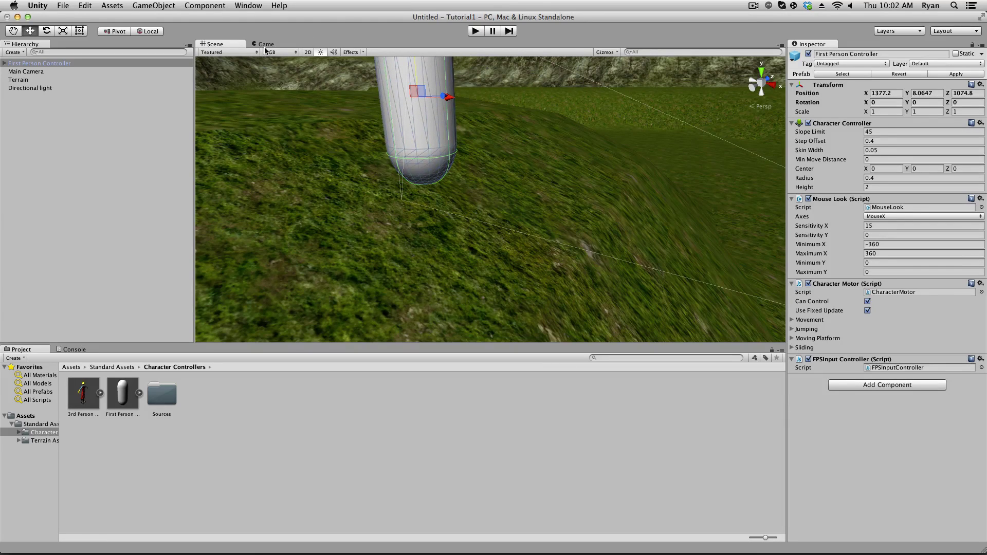
Run the scene in play mode, walk and look around the valley as the first person controller, and stop it
left_click(477, 32)
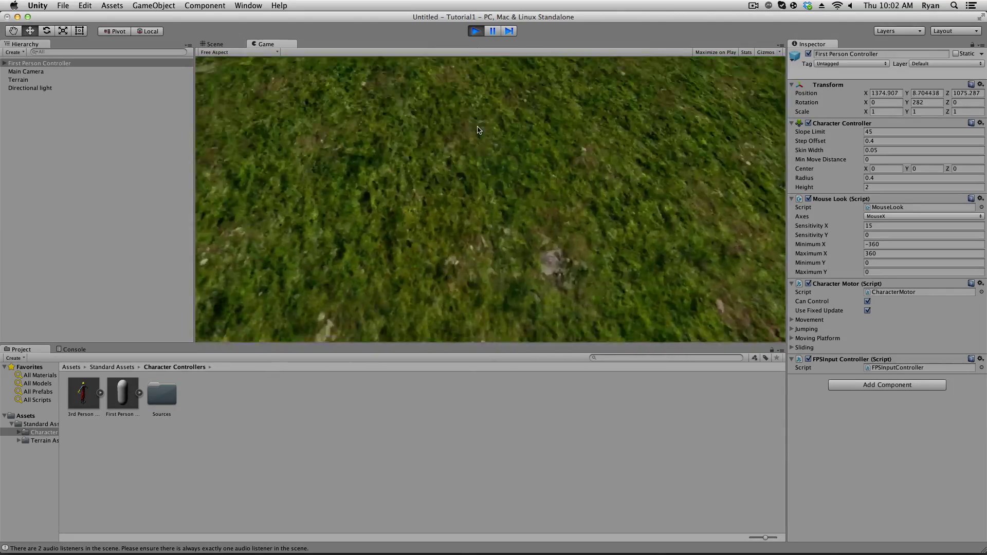
key("w")
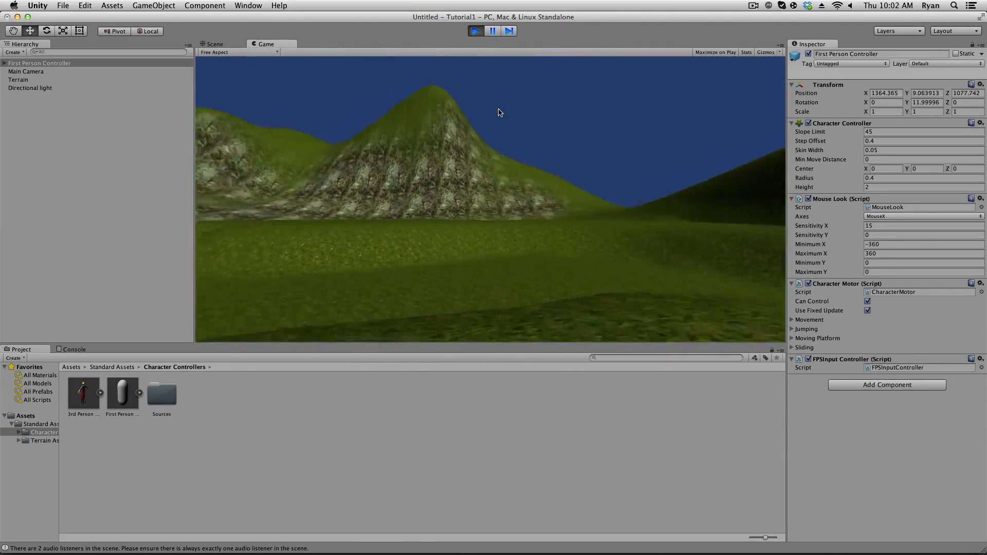
key("a")
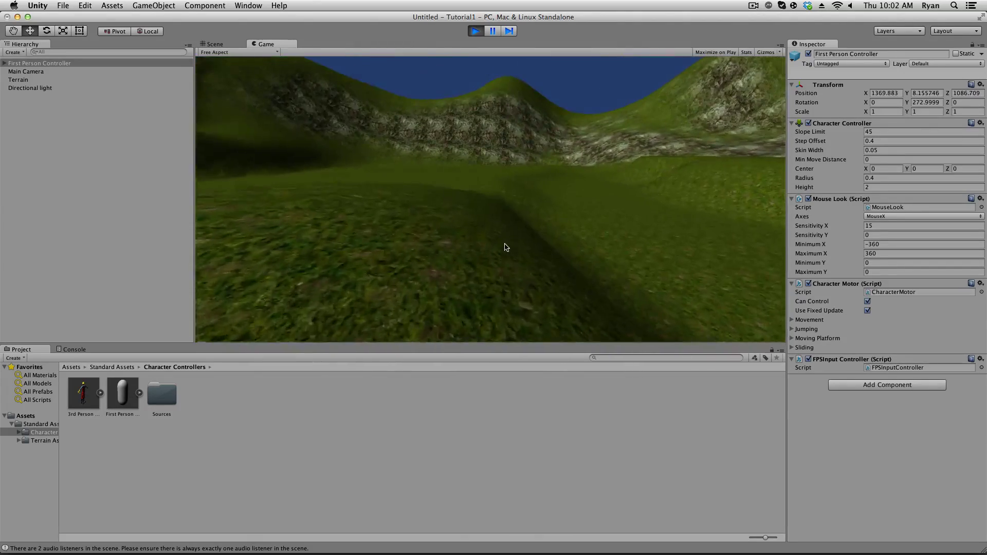
key("w")
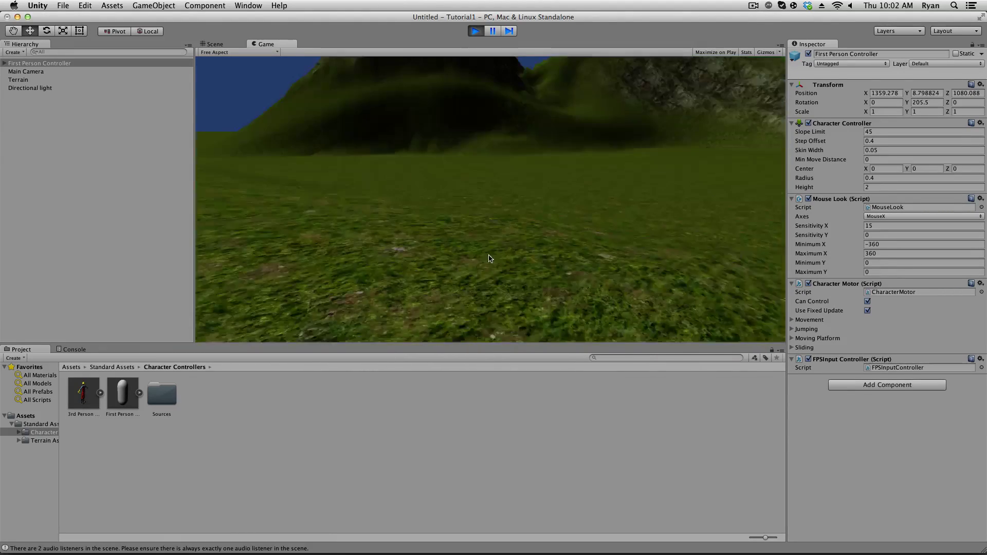
left_click(476, 31)
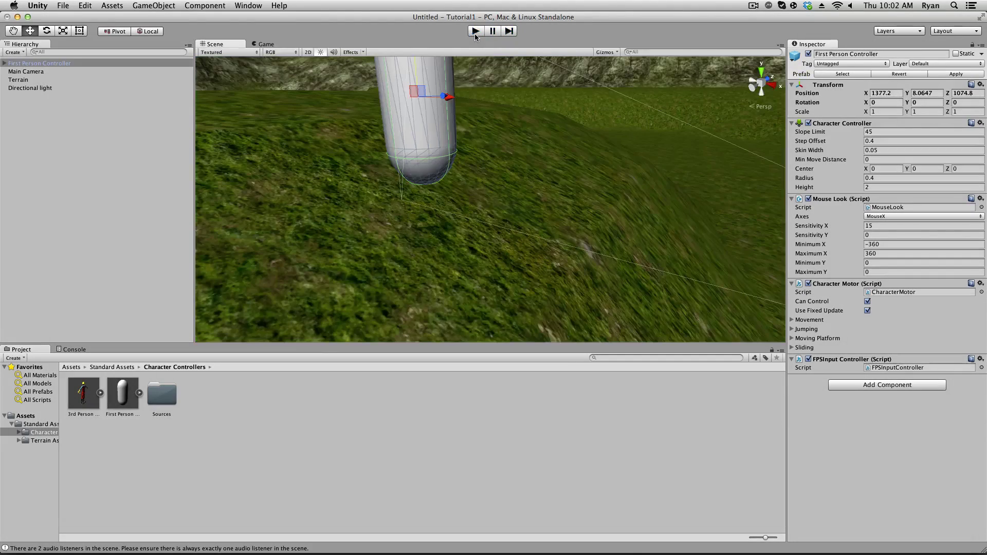
Examine the whole mountain terrain from a distance around the character, and select the terrain
scroll(531, 186, "down", 10)
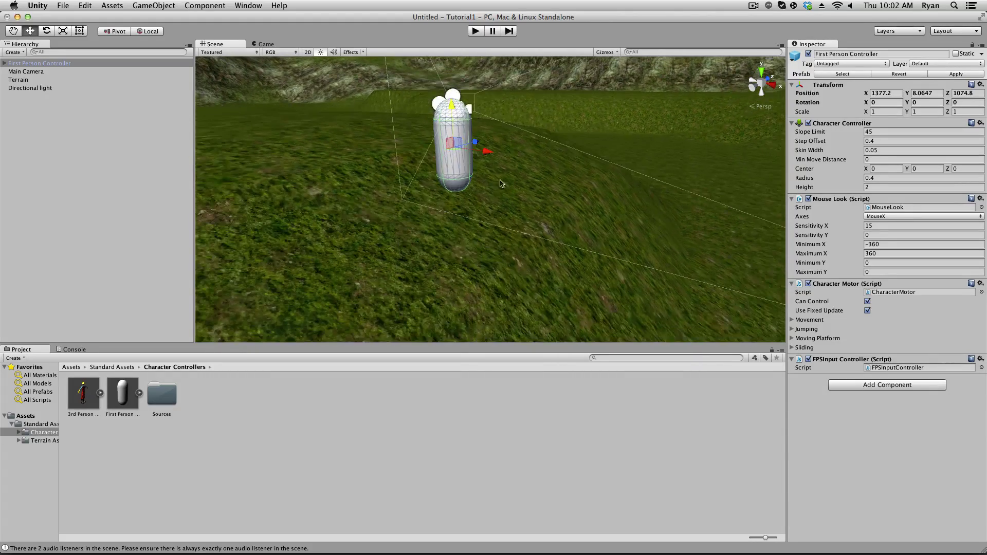
scroll(531, 186, "down", 3)
middle_click_drag(568, 188, 483, 208)
scroll(478, 200, "down", 4)
left_click_drag(464, 162, 490, 127, "alt")
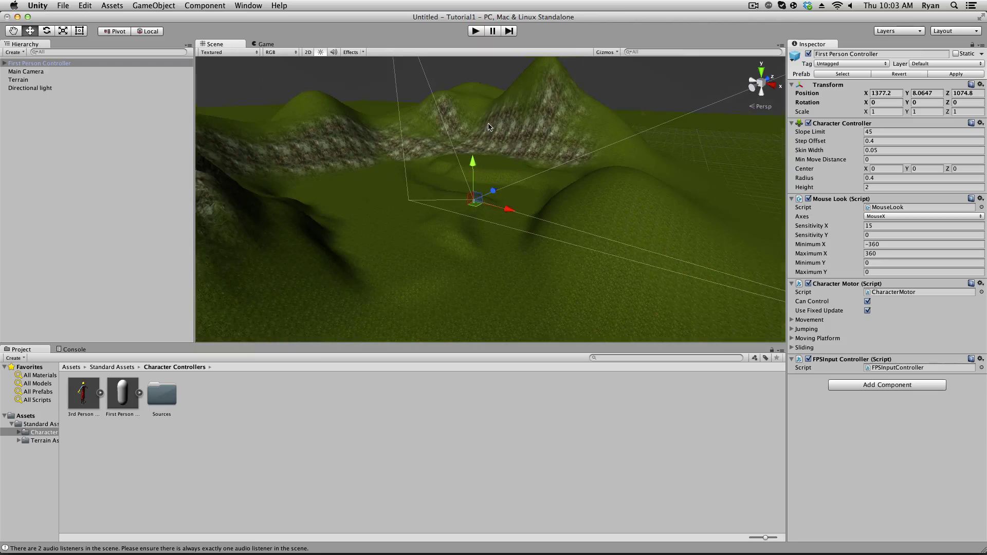
left_click_drag(545, 170, 497, 207, "alt")
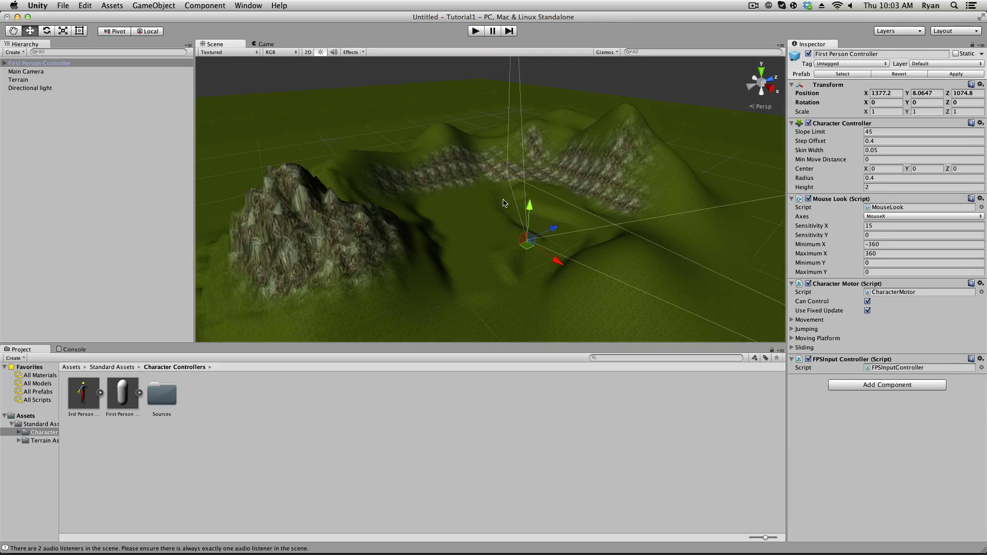
left_click(479, 213)
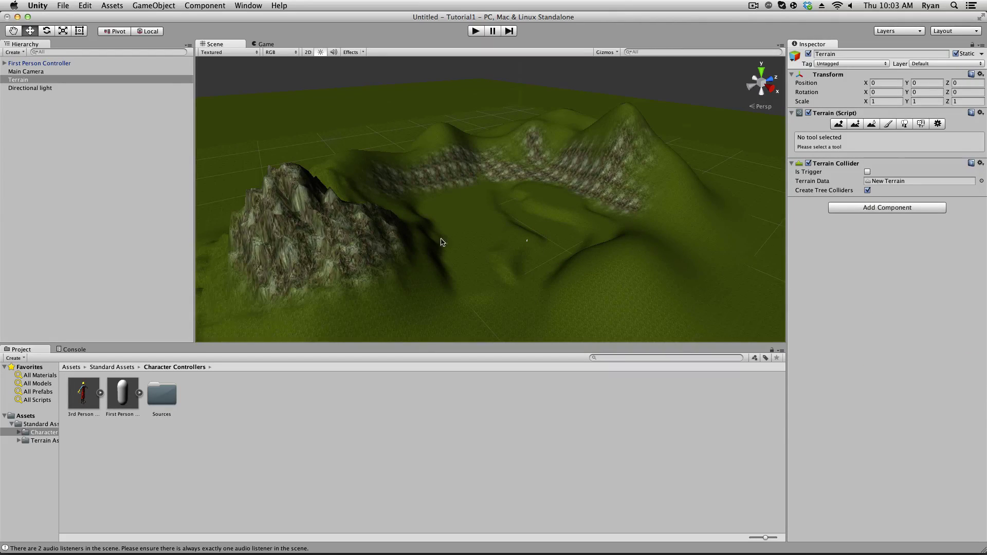
left_click(153, 5)
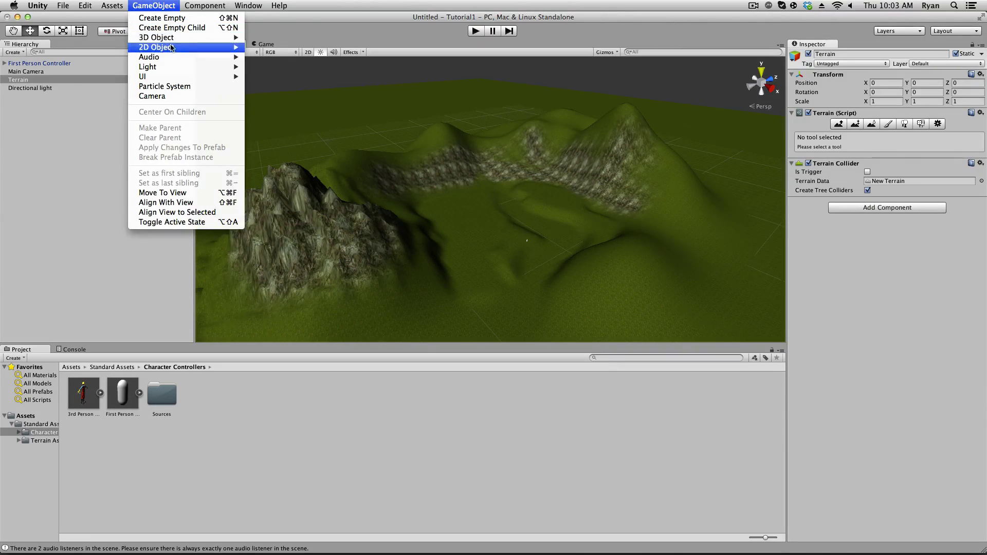
mouse_move(173, 38)
left_click(268, 128)
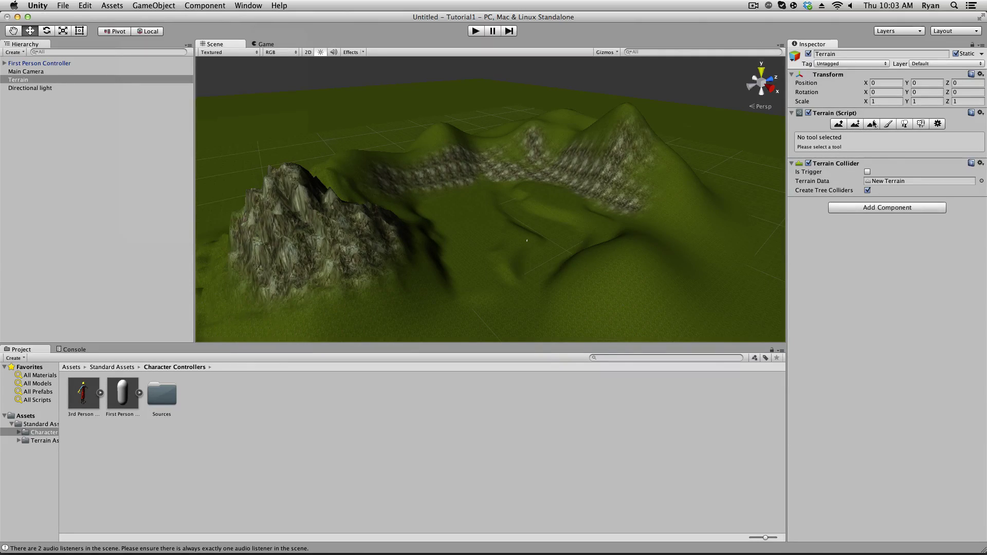
left_click(905, 125)
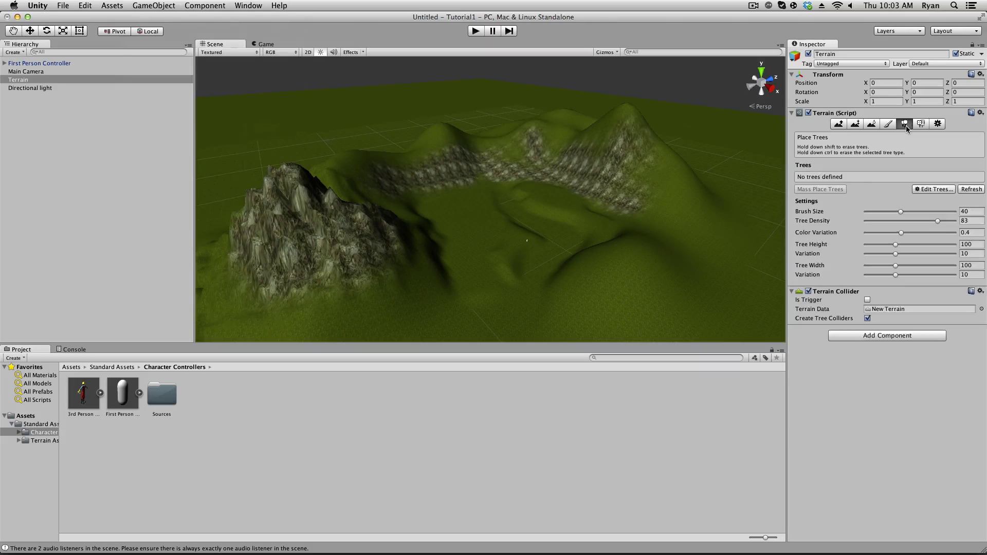
left_click(941, 190)
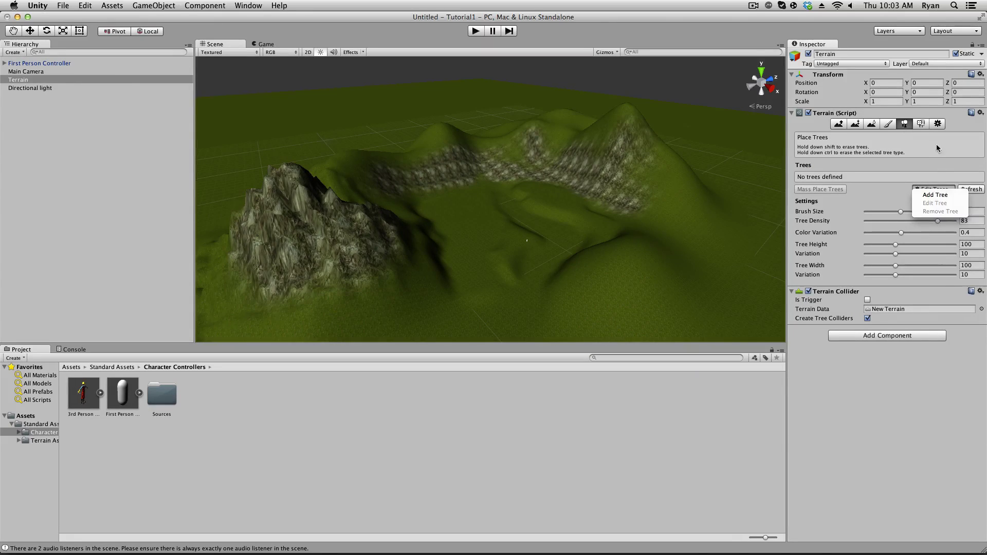
Add Grass2 as a grass detail texture for the terrain and paint it on the valley floor around the character
left_click(920, 123)
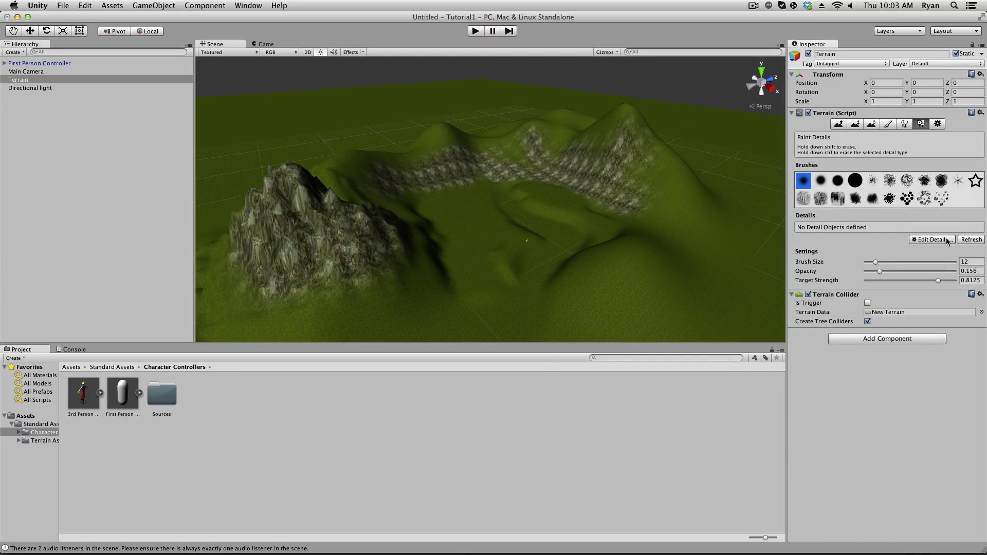
left_click(948, 242)
left_click(944, 245)
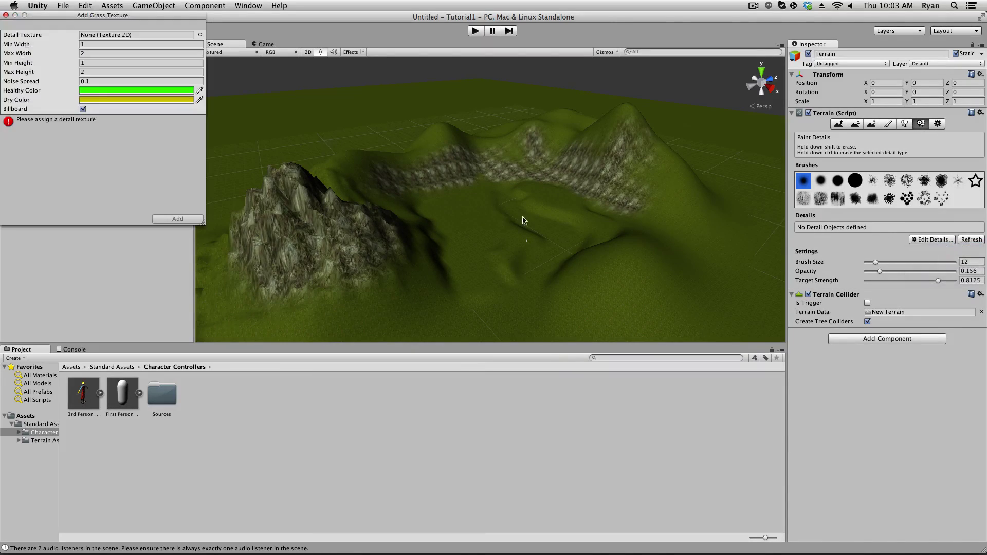
left_click(200, 34)
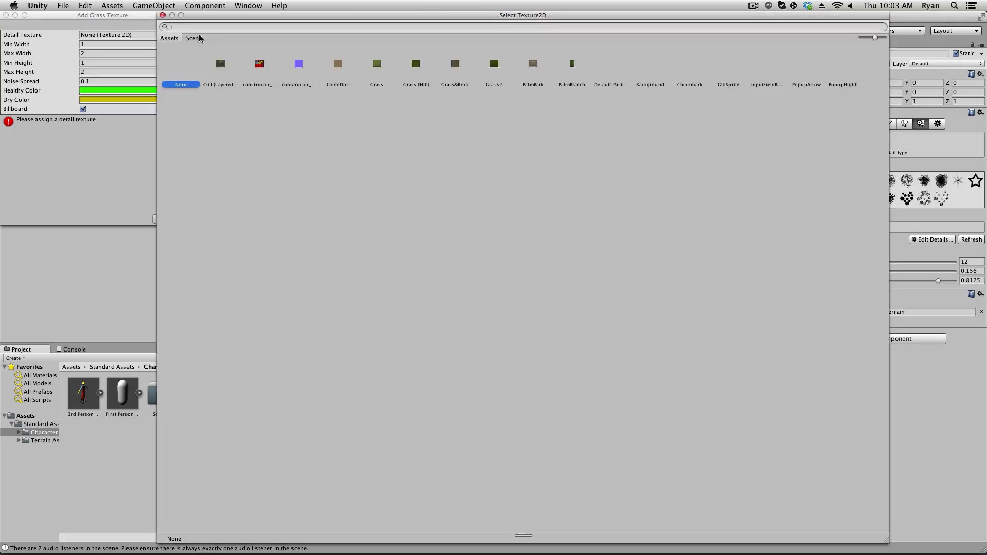
double_click(488, 72)
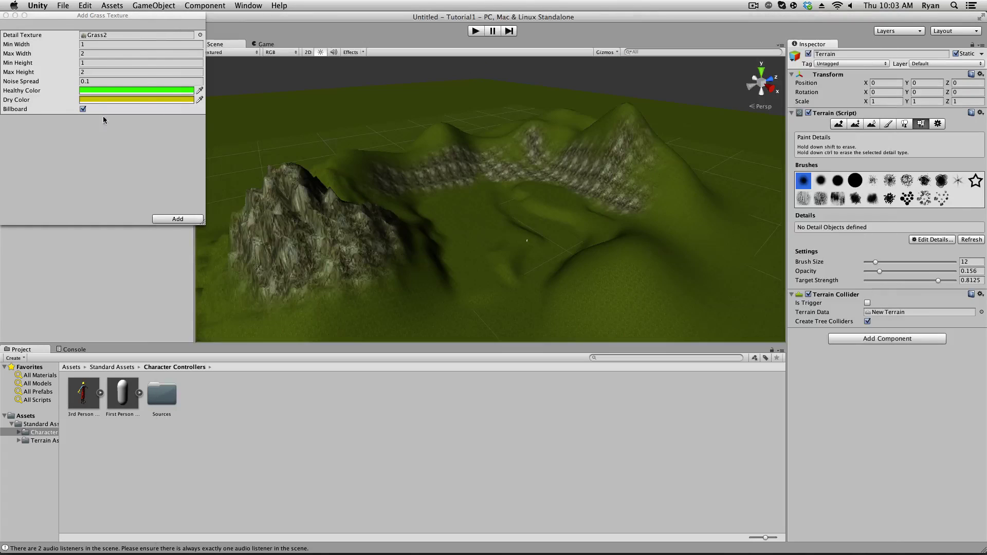
left_click(175, 219)
scroll(453, 236, "up", 5)
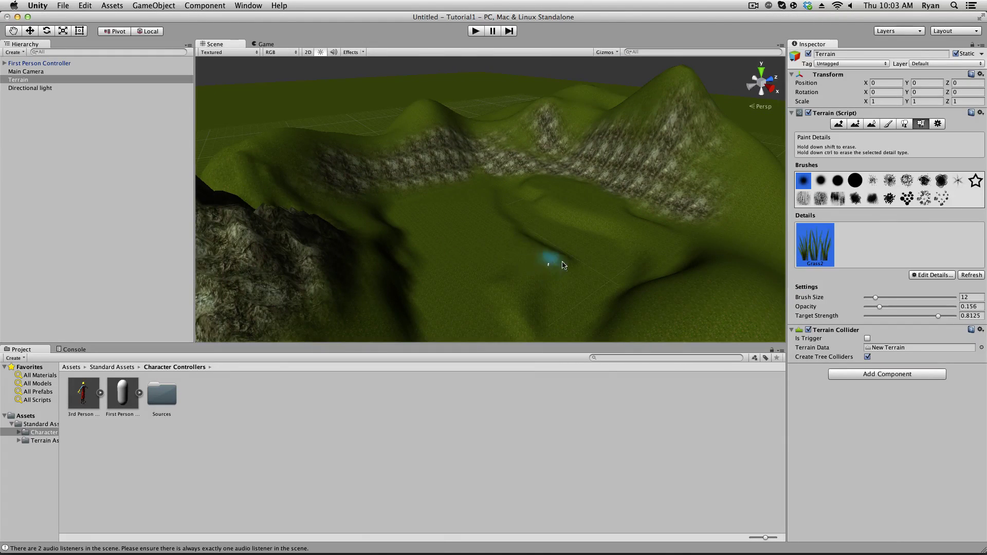
Run the scene in play mode, walk through the painted grass to inspect it, and stop it
left_click(476, 32)
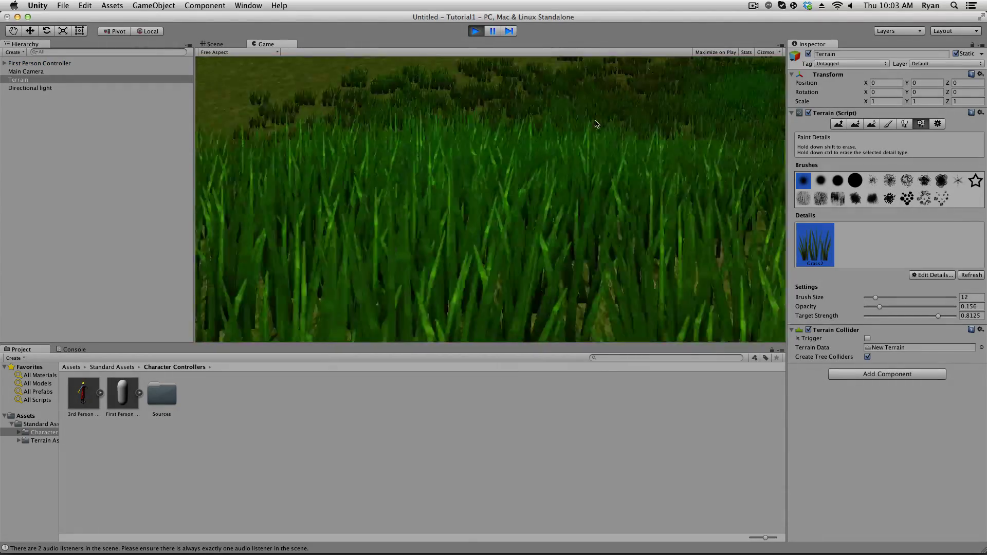
key("w")
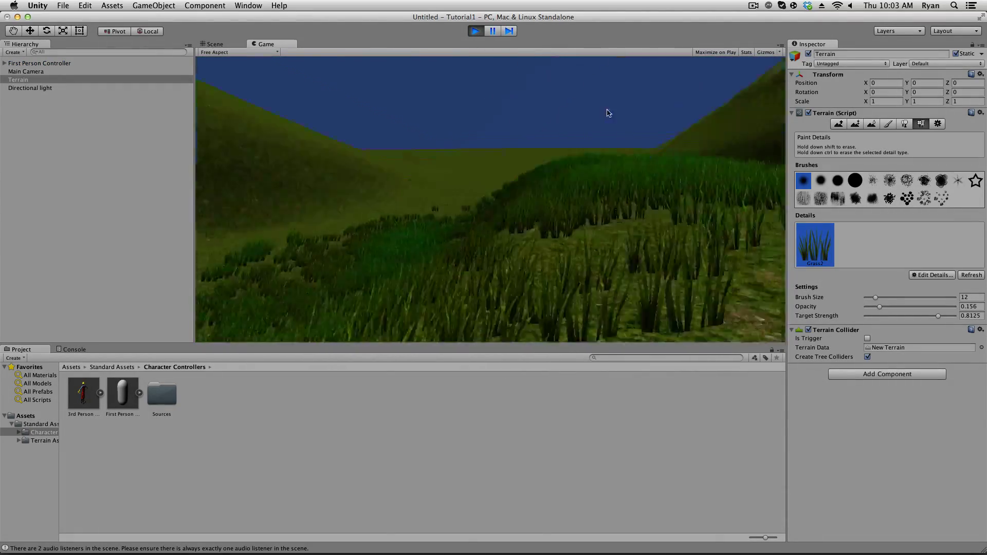
key("w")
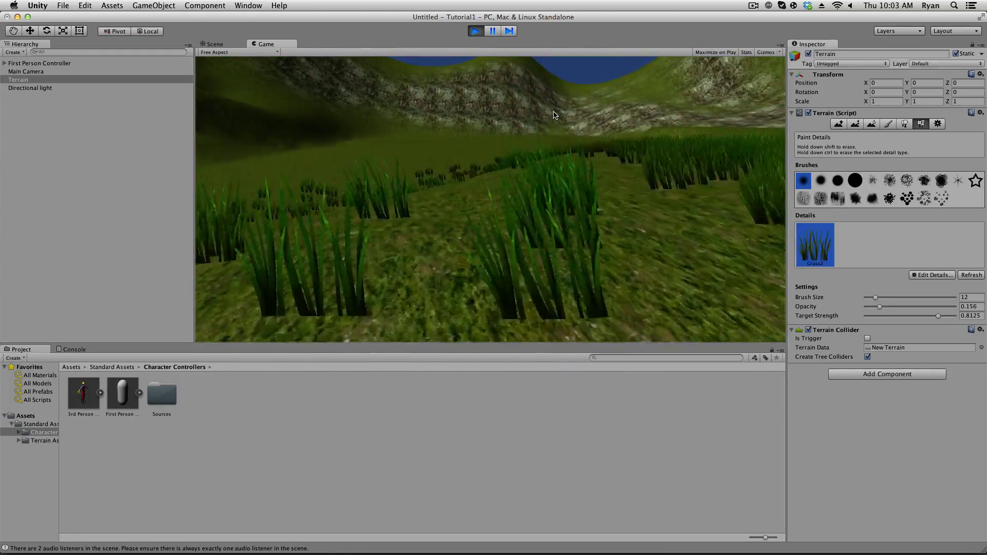
key("w")
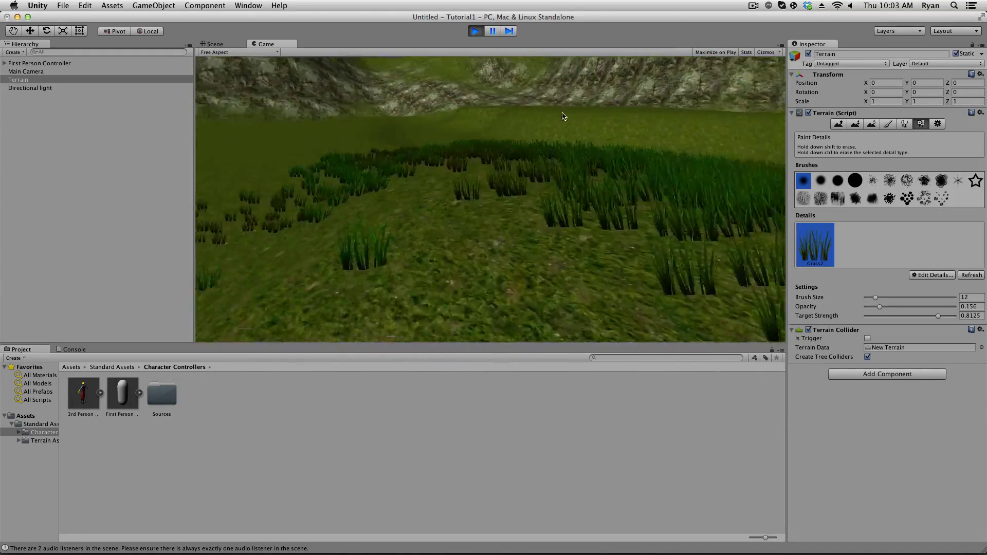
left_click(475, 31)
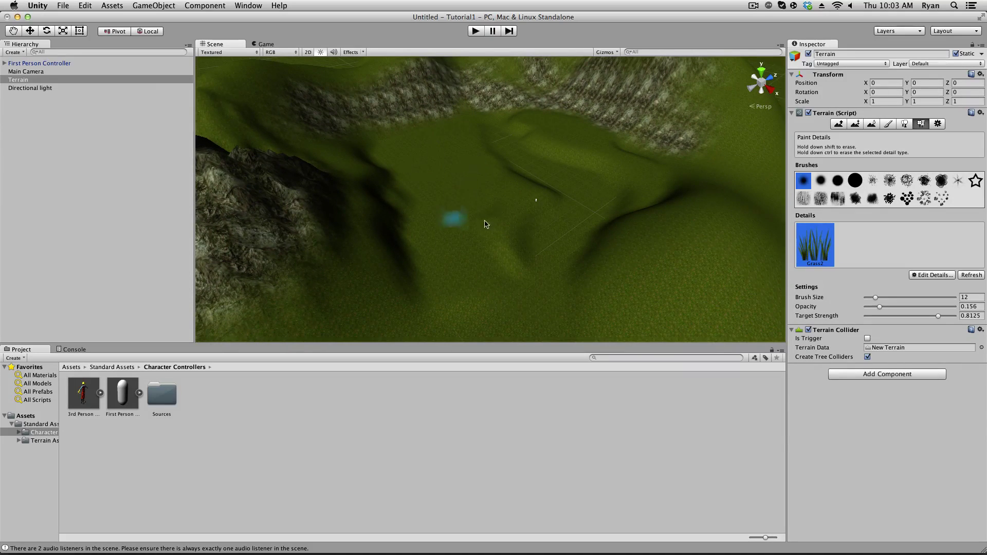
Set the terrain brush size to 34 and add Grass&Rock as another terrain paint texture
left_click_drag(876, 299, 895, 298)
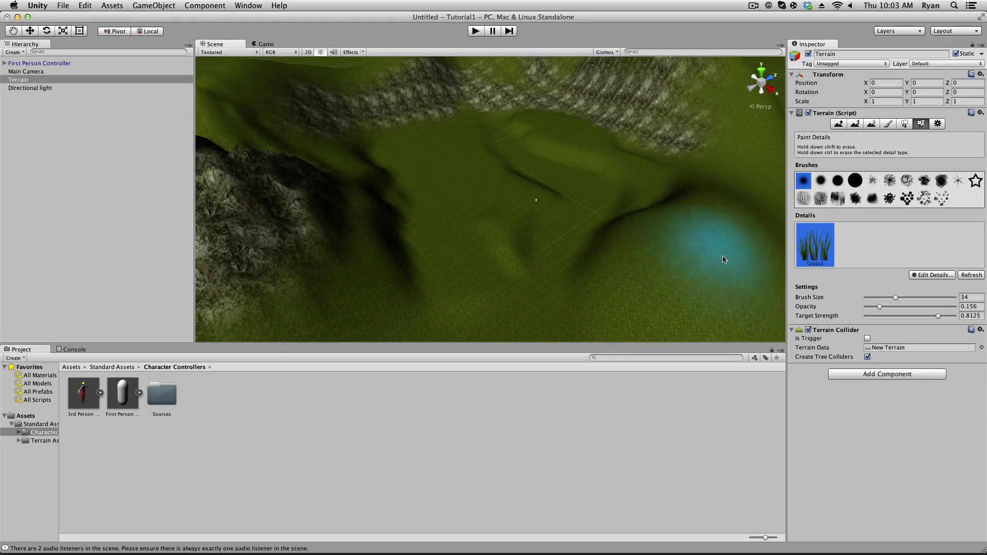
left_click(888, 124)
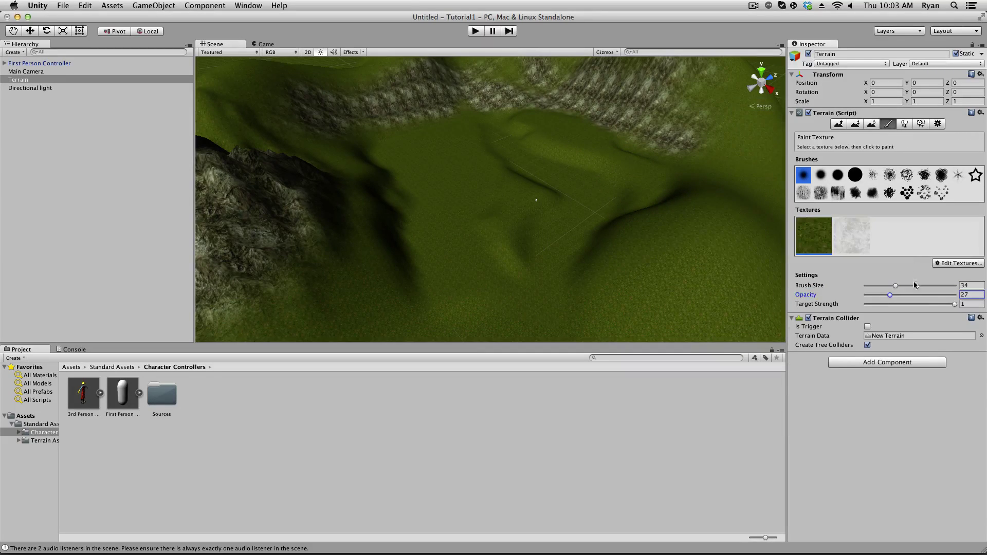
left_click(949, 264)
left_click(948, 269)
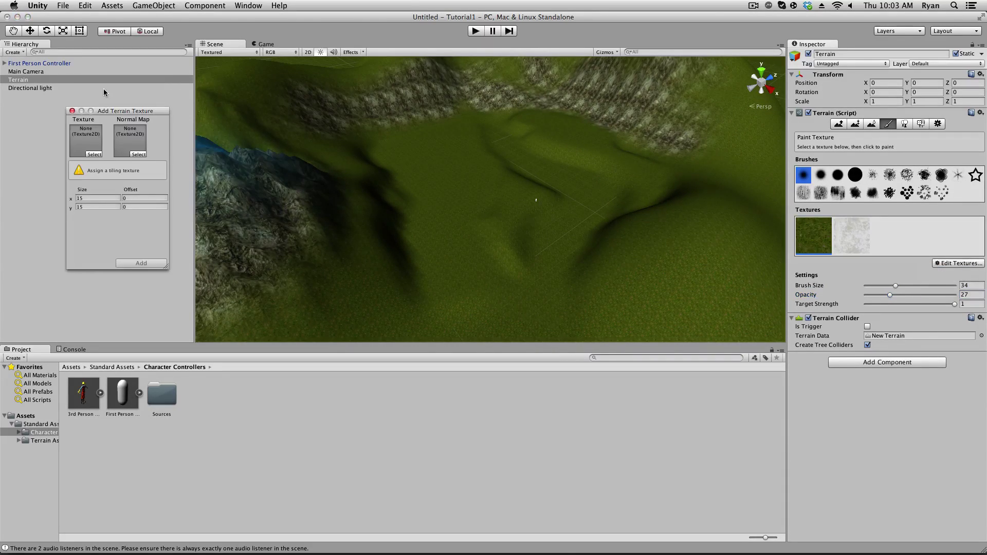
left_click(94, 153)
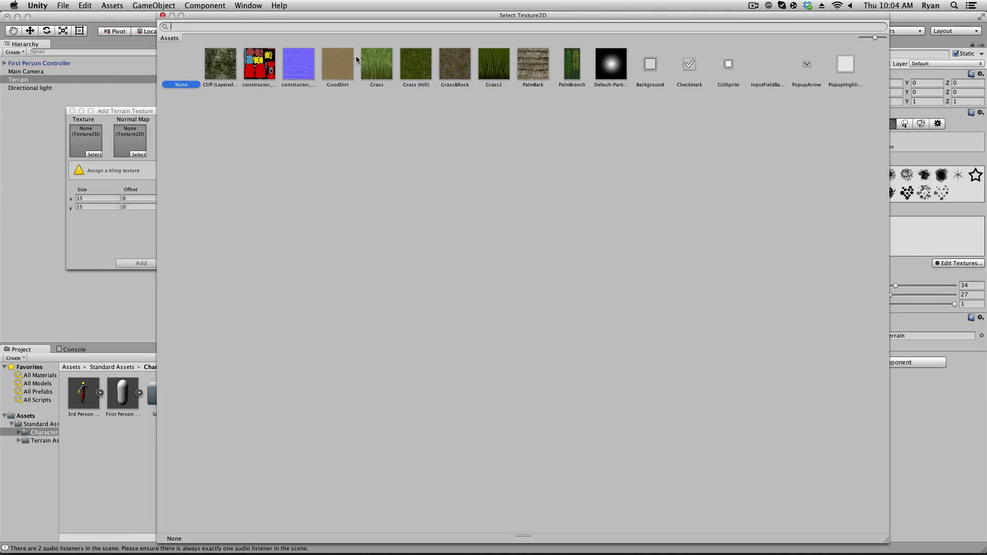
double_click(456, 68)
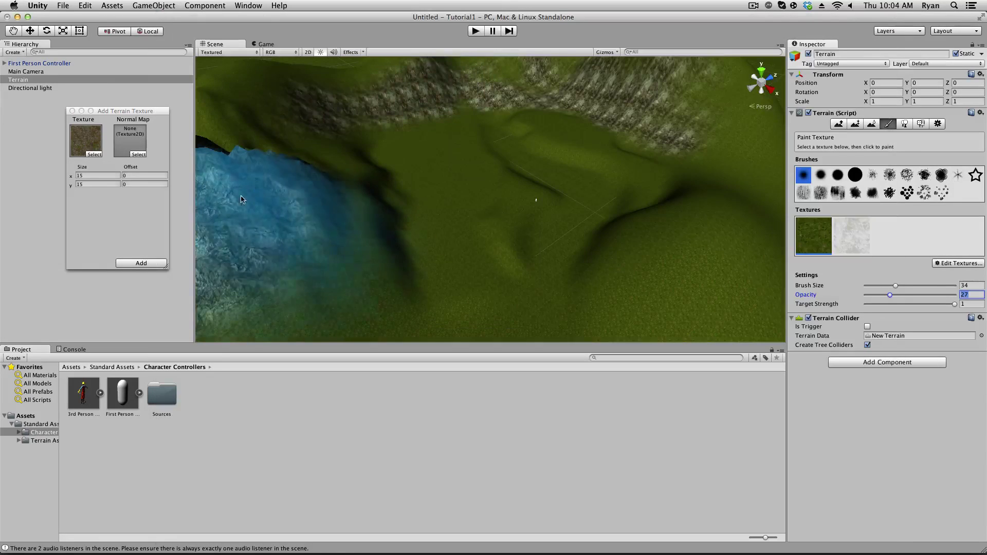
left_click(142, 263)
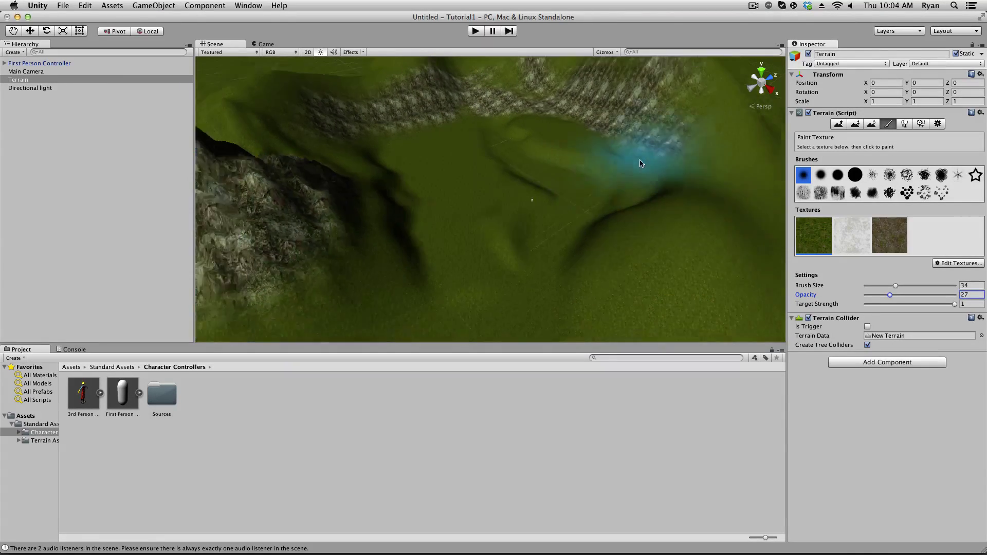
Paint the Grass&Rock texture over the mountains surrounding the valley, leaving the valley floor grassy
left_click(893, 237)
mouse_move(606, 93)
left_mouse_down()
mouse_move(650, 132)
mouse_move(510, 65)
mouse_move(449, 82)
mouse_move(471, 92)
mouse_move(335, 111)
mouse_move(354, 166)
mouse_move(309, 296)
mouse_move(339, 241)
mouse_move(265, 254)
mouse_move(636, 271)
mouse_move(649, 231)
mouse_move(678, 218)
mouse_move(634, 213)
left_mouse_up()
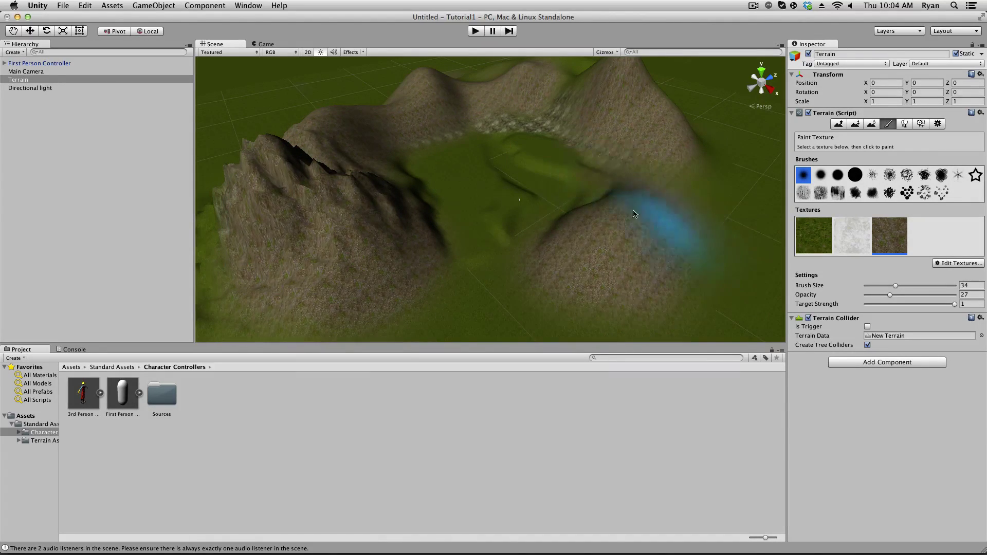
scroll(565, 193, "up", 10)
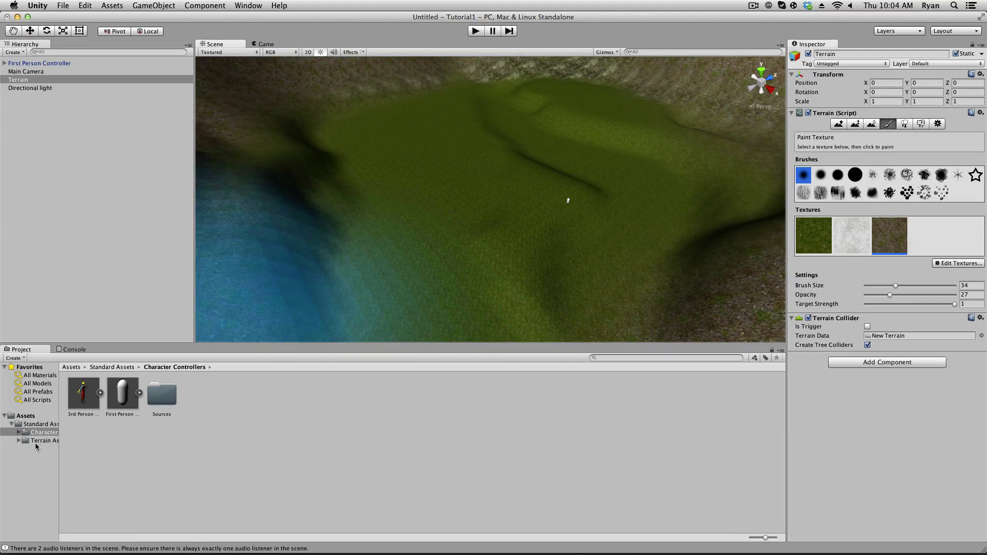
left_click(27, 416)
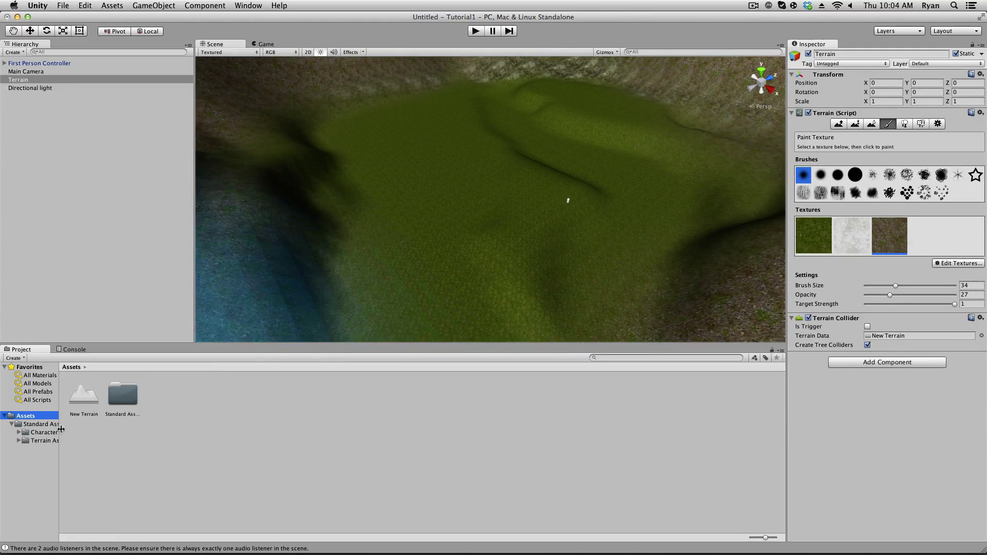
left_click(43, 433)
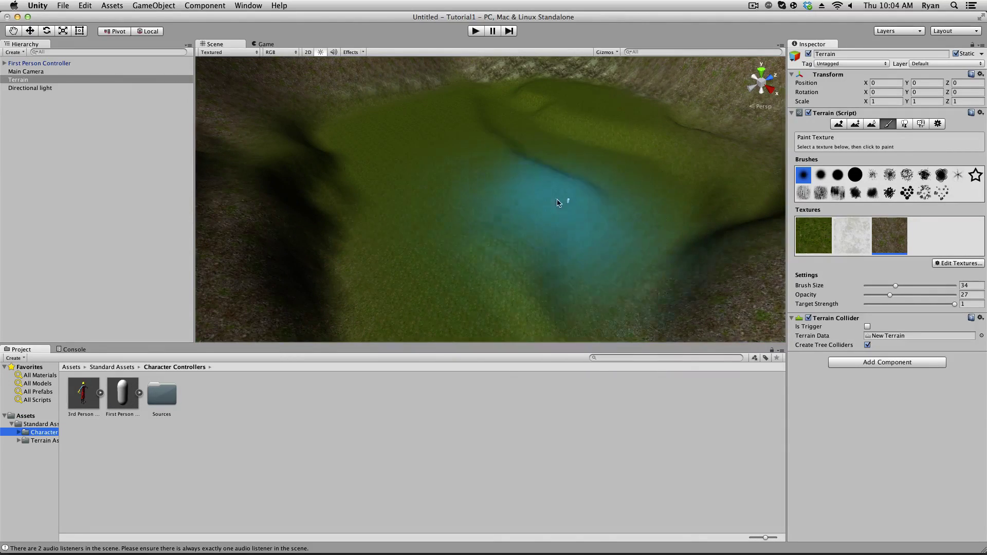
Activate the Move tool and select the First Person Controller standing in the valley grass
left_click(30, 31)
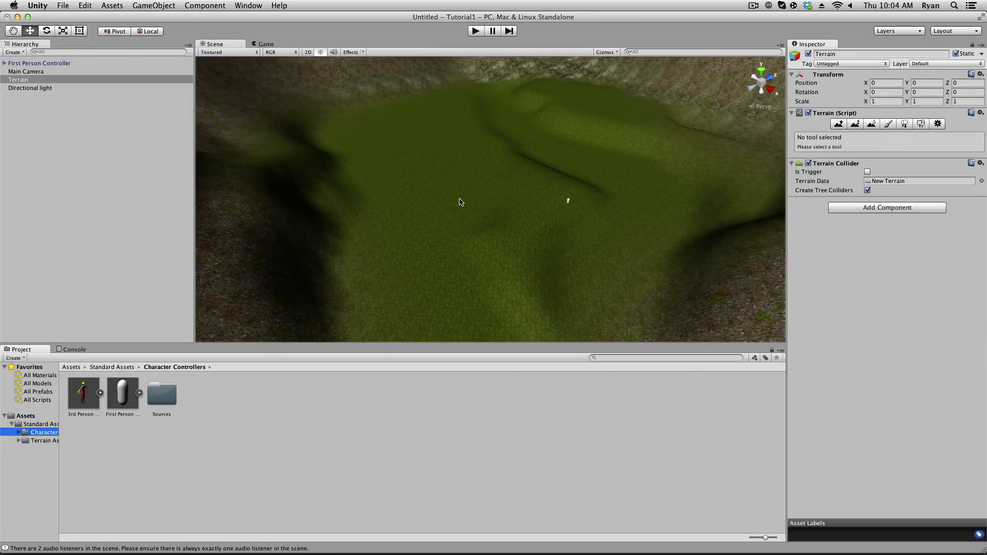
scroll(459, 200, "up", 10)
scroll(596, 201, "up", 2)
middle_click_drag(596, 201, 415, 207)
scroll(414, 207, "up", 6)
left_click(472, 219)
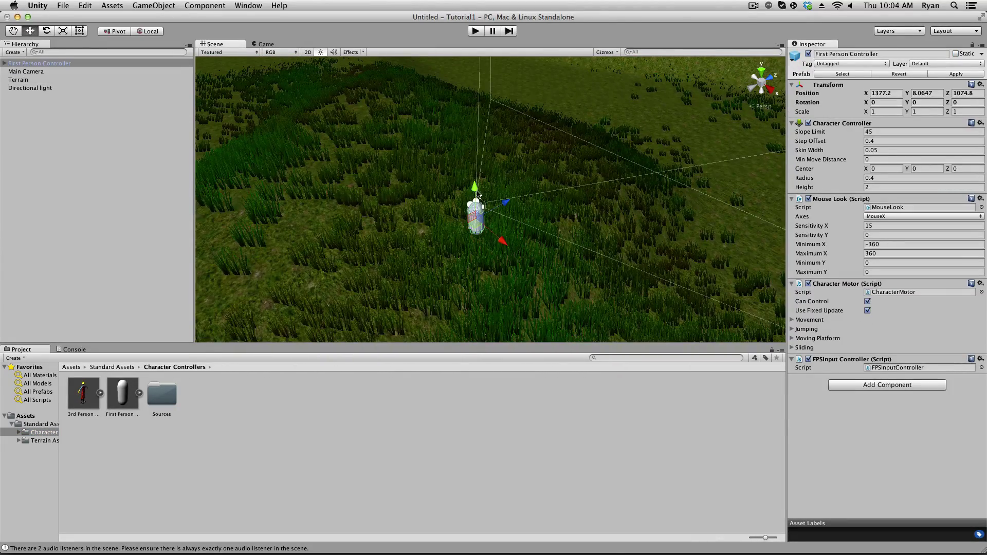
Test the scene briefly in play mode, stop it, and raise the First Person Controller slightly above the terrain surface
left_click(476, 31)
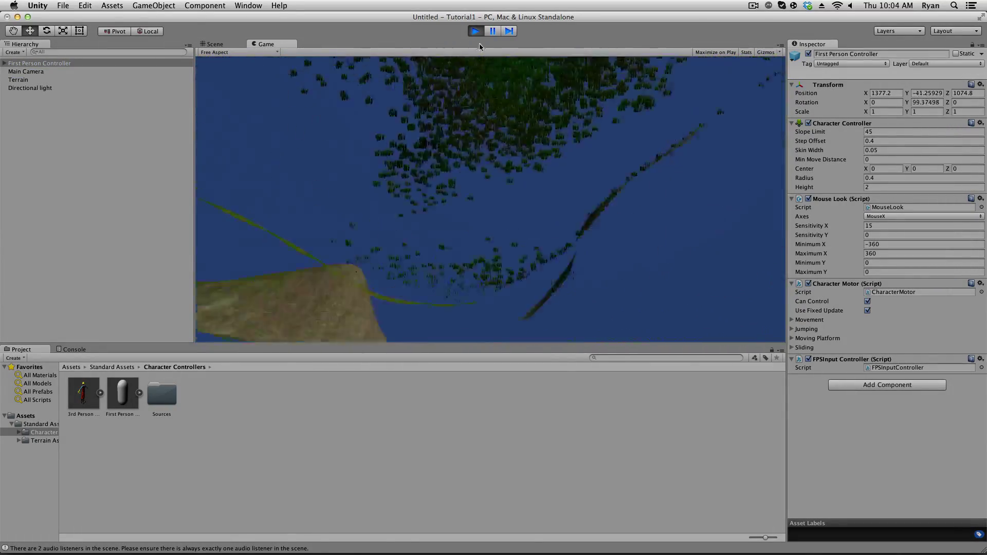
left_click(476, 30)
left_click_drag(475, 201, 475, 179)
right_click_drag(425, 197, 419, 48)
Run the scene in play mode and walk through the valley grass to inspect the repainted mountains from all sides
left_click(475, 32)
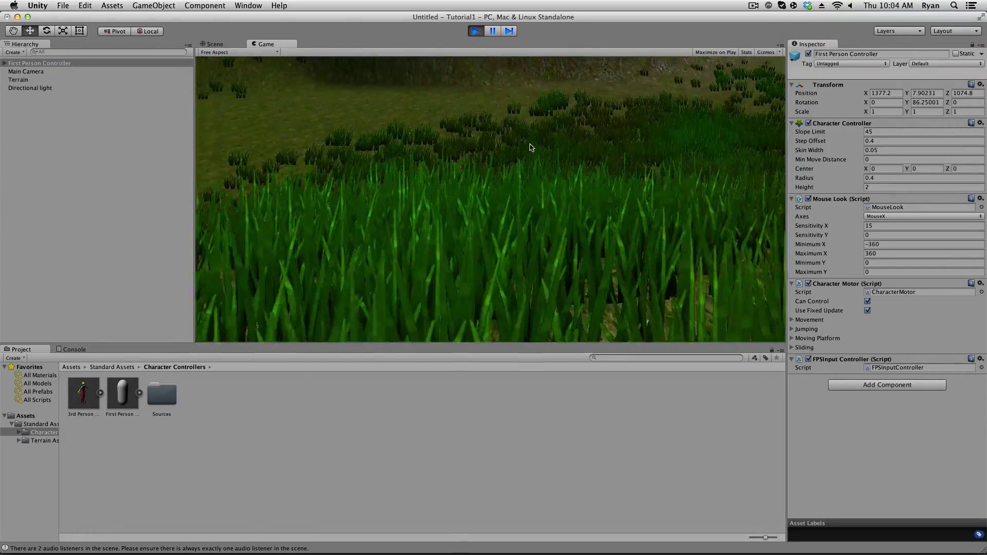
key("w")
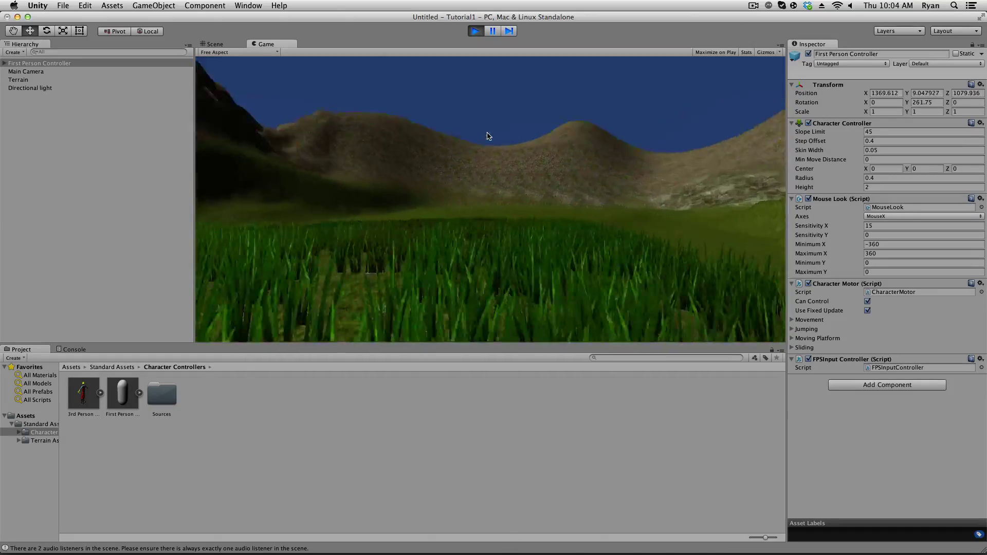
key("d")
key("w")
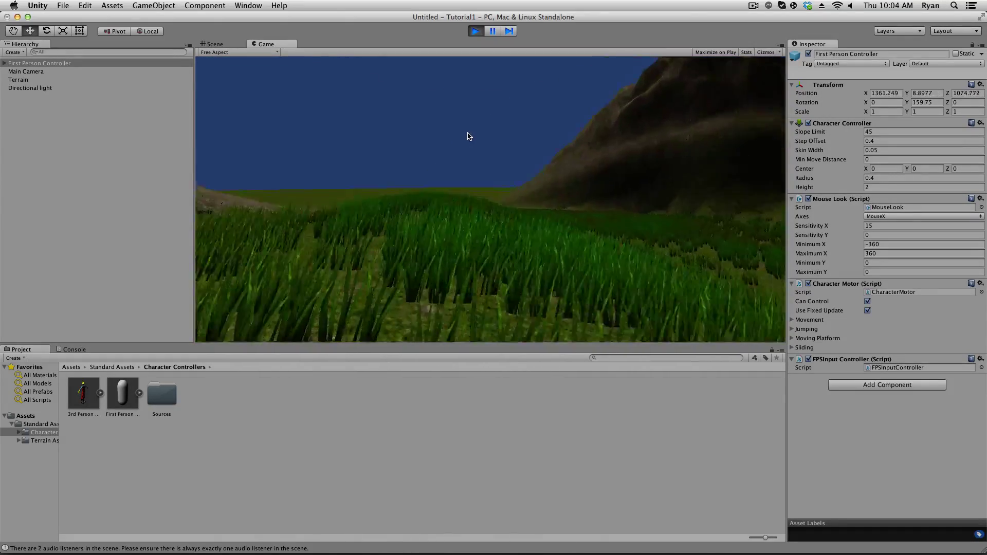
key("w")
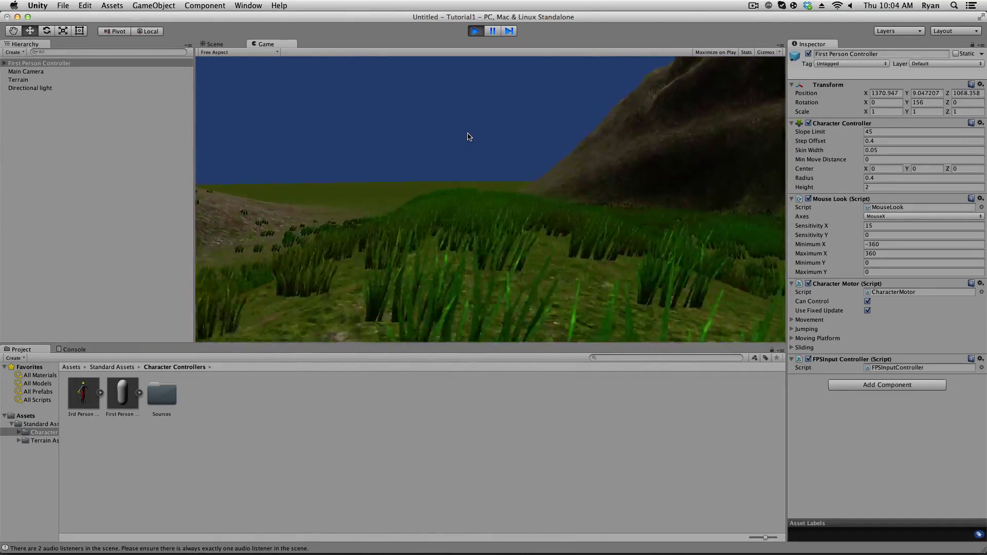
key("w")
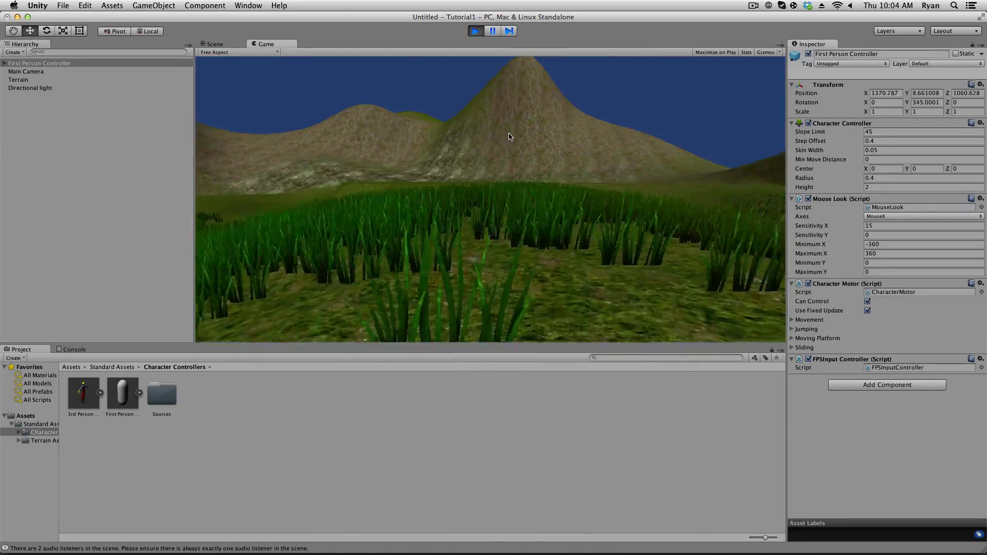
key("w")
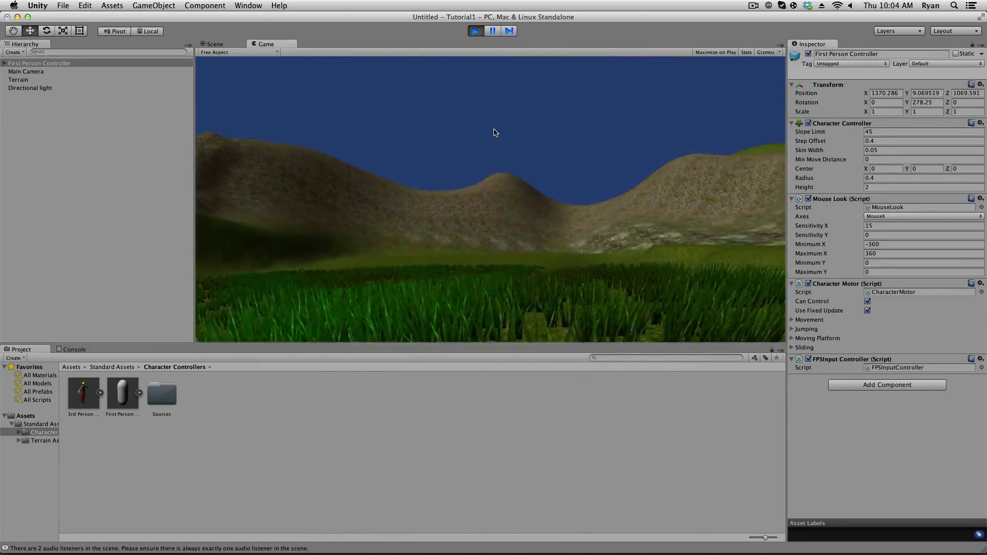